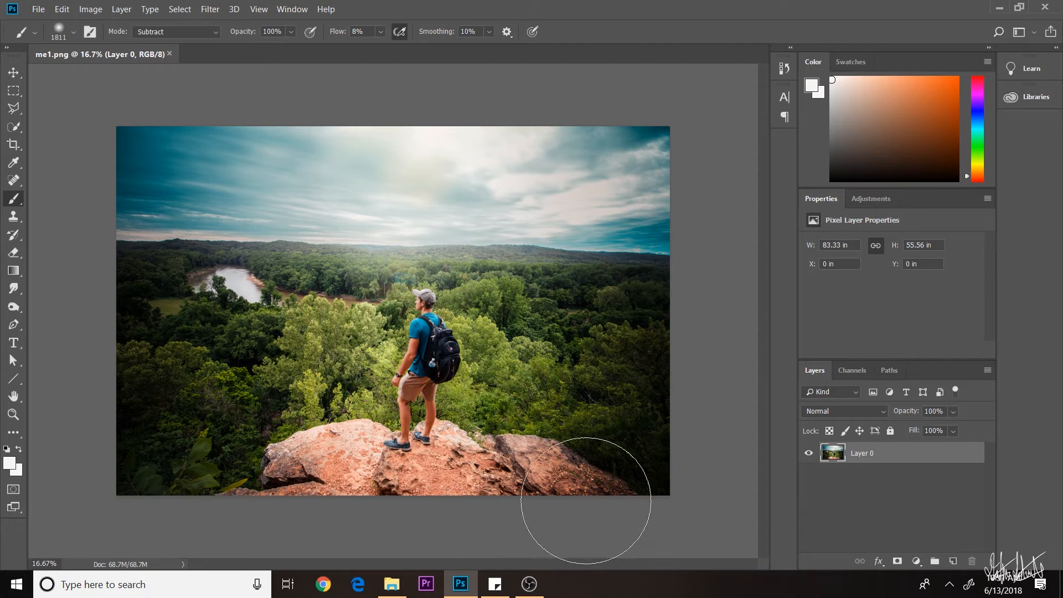
key(c)
mouse_move(393, 487)
mouse_down()
mouse_move(399, 427)
mouse_move(408, 451)
mouse_up()
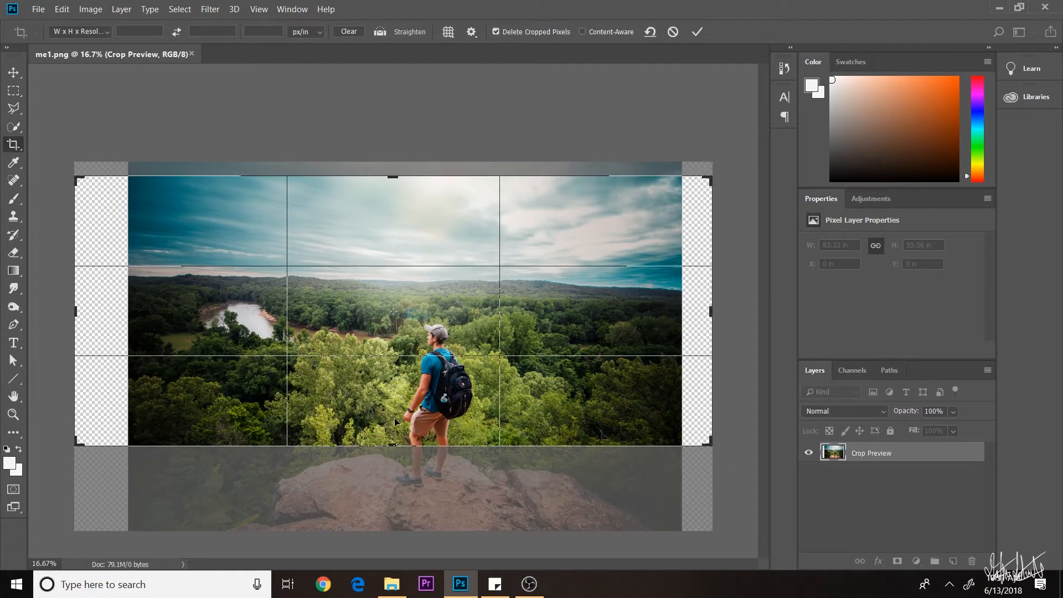
click(673, 32)
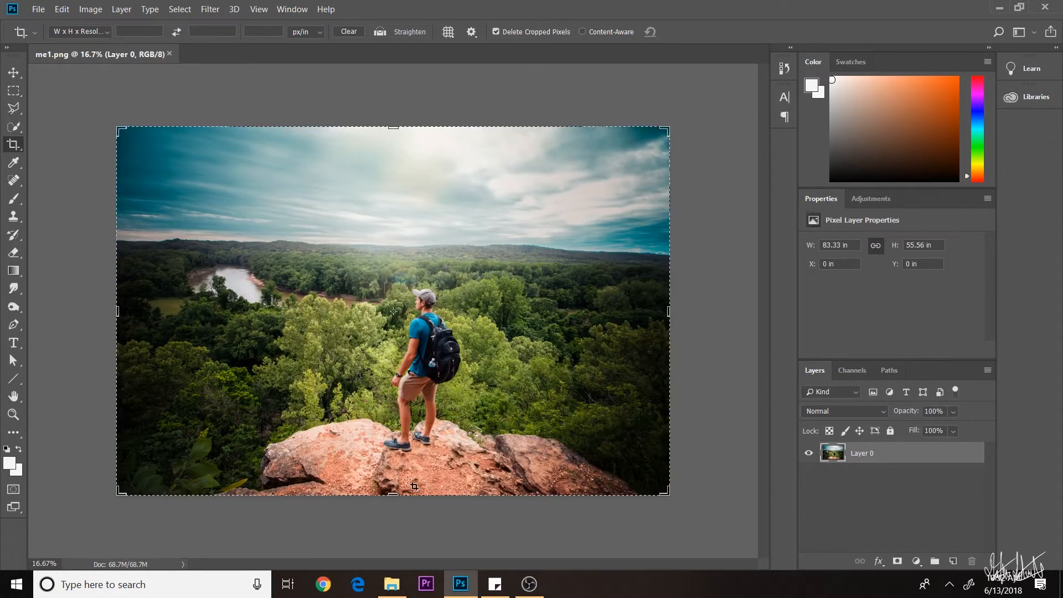
drag(392, 492, 393, 461)
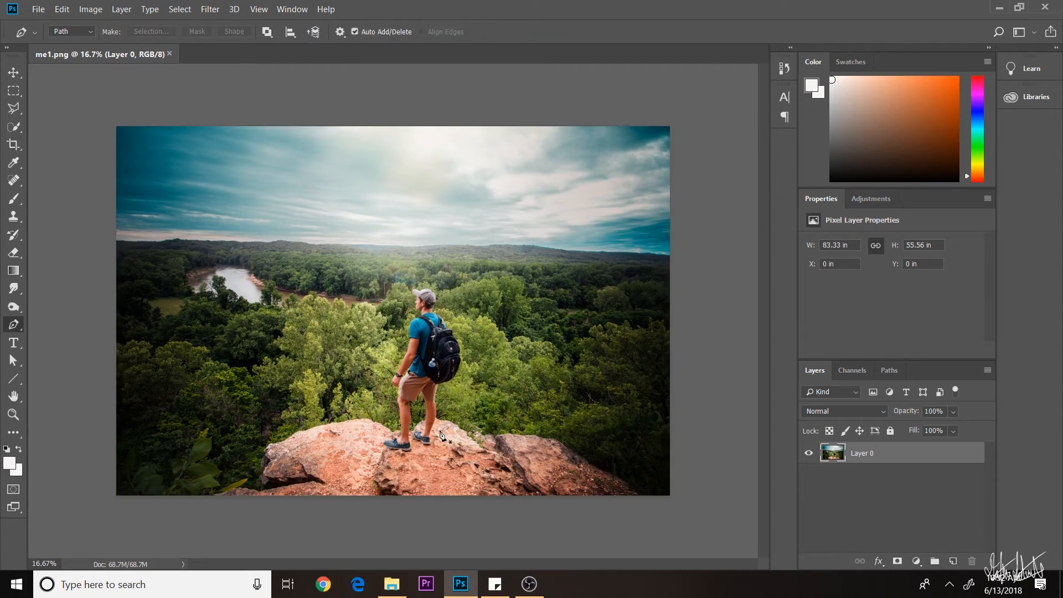
key(ctrl+plus)
key(ctrl+plus)
key(ctrl+plus)
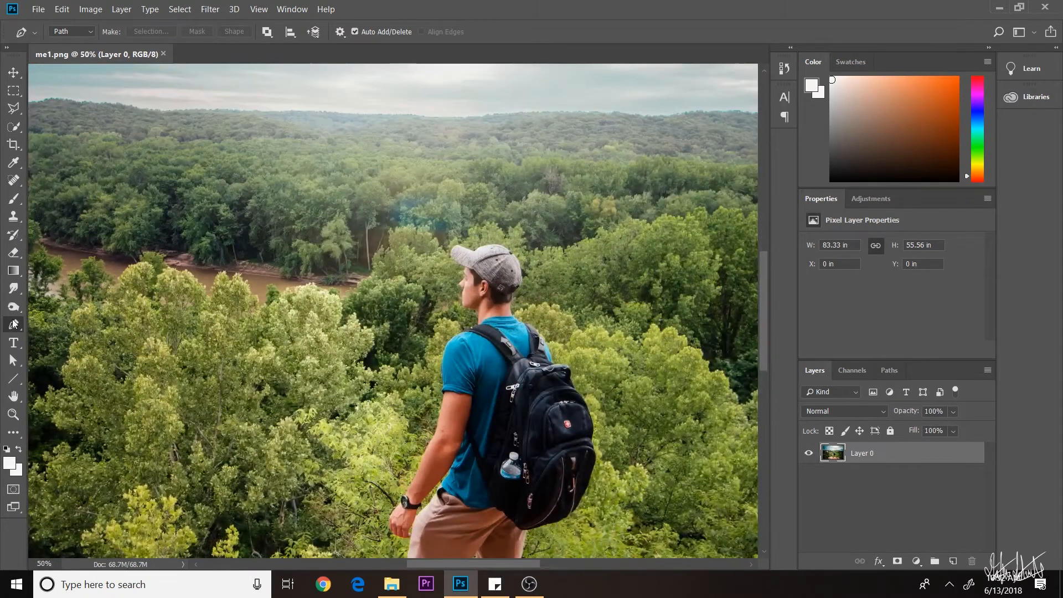
- Zoom in and trace the path from the left shoe up the leg, arm and face to the cap brim
scroll(271, 320, down, 9)
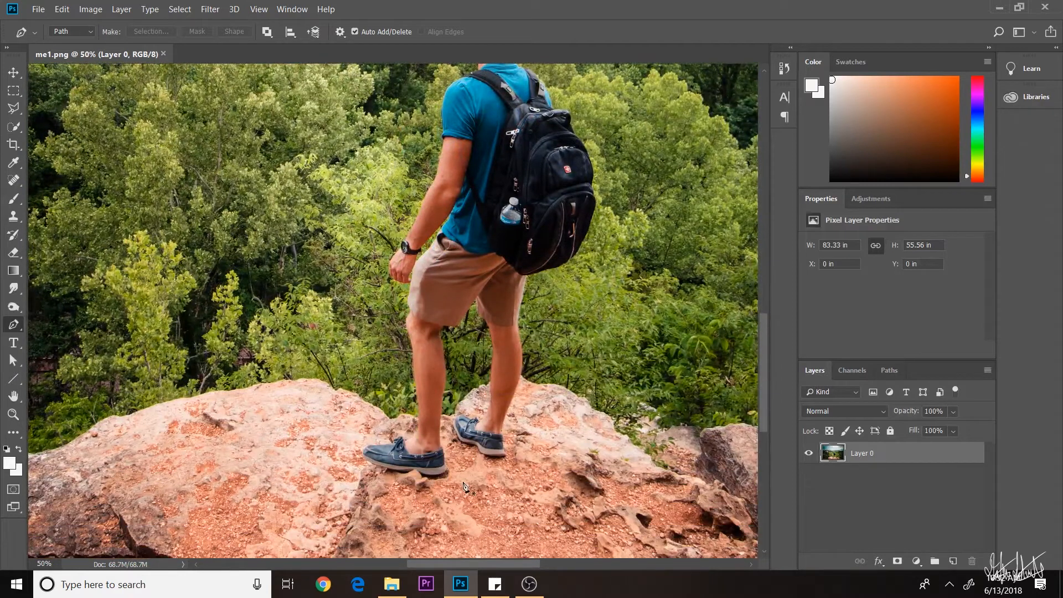
key(ctrl+plus)
scroll(425, 482, down, 3)
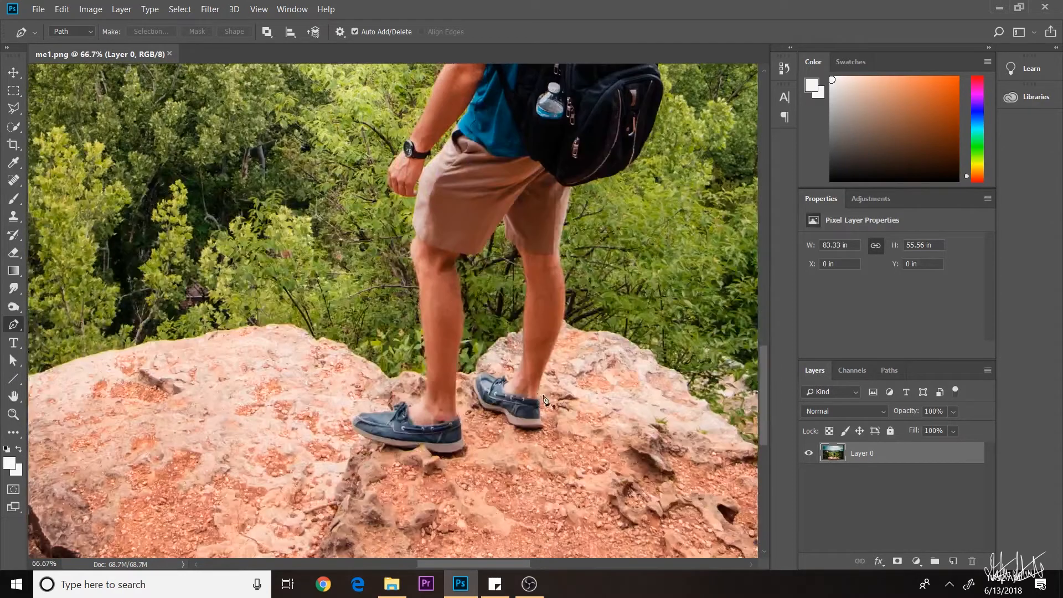
click(450, 453)
click(431, 452)
click(398, 447)
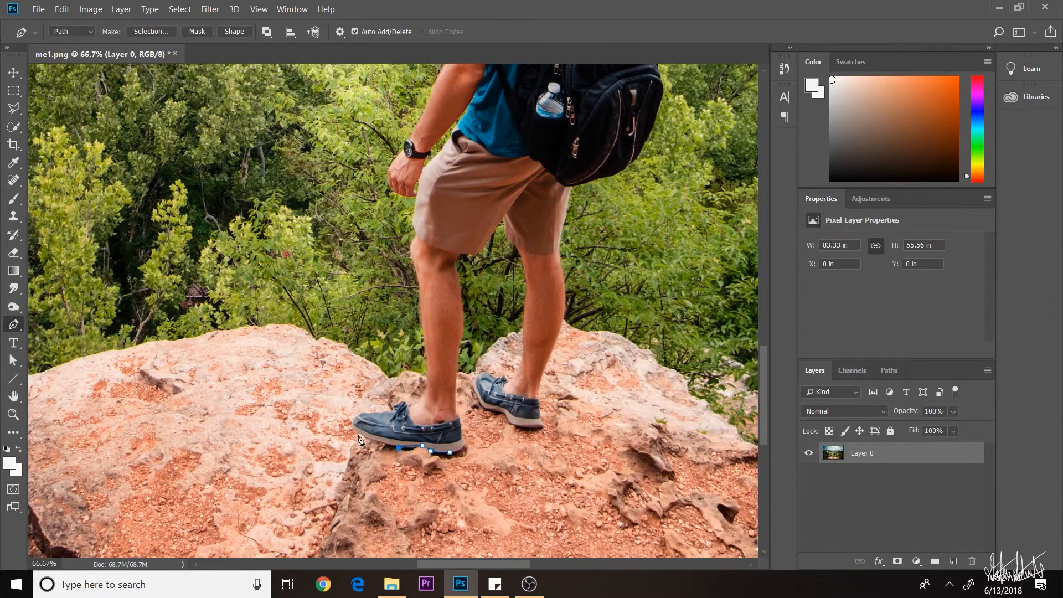
click(375, 412)
click(413, 240)
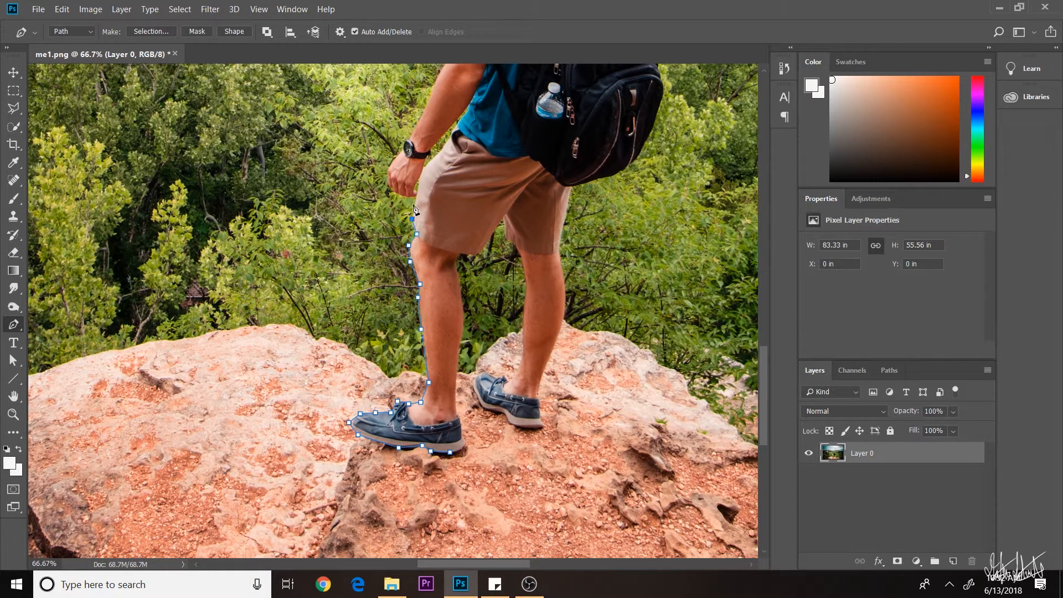
drag(407, 205, 450, 244)
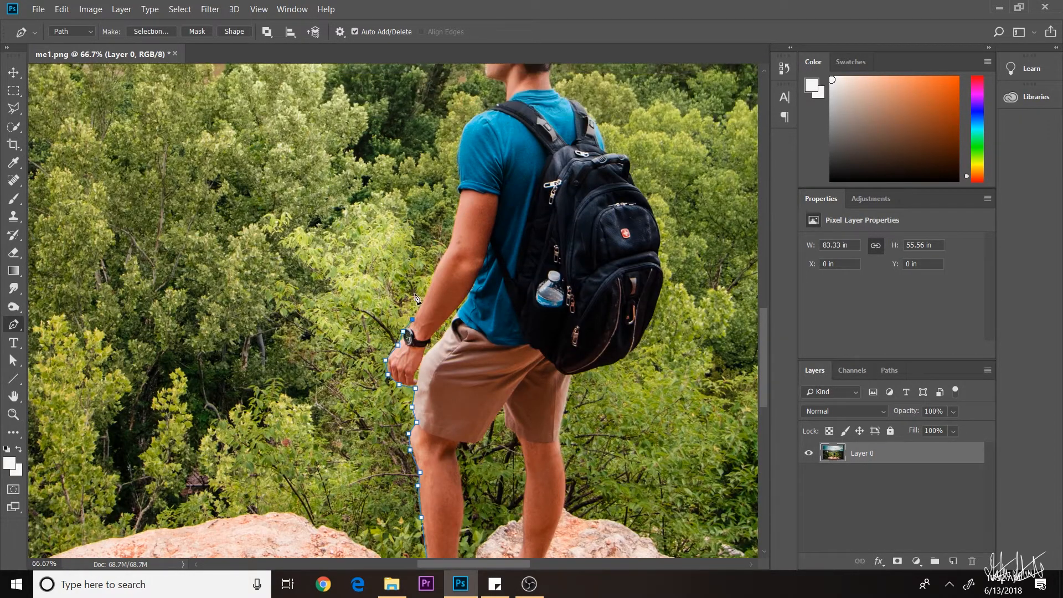
click(458, 193)
click(459, 177)
scroll(459, 177, up, 3)
click(458, 223)
click(467, 200)
click(488, 187)
click(487, 132)
click(484, 74)
- Continue the outline over the cap, back of the head, shoulder and around the backpack to the shorts
click(498, 78)
click(532, 70)
click(559, 88)
click(564, 122)
click(550, 148)
click(560, 172)
click(590, 188)
click(602, 213)
click(621, 228)
click(647, 272)
click(661, 316)
scroll(663, 337, down, 3)
click(645, 330)
click(611, 365)
click(588, 369)
click(569, 387)
- Trace down the right leg, around the right shoe, up the inner legs, and close the path at the left shoe
click(560, 420)
scroll(560, 421, down, 4)
click(566, 355)
click(545, 409)
scroll(545, 409, down, 1)
click(546, 438)
click(509, 437)
click(516, 387)
click(524, 366)
click(526, 290)
click(505, 230)
click(480, 266)
click(461, 266)
click(463, 340)
click(457, 390)
click(465, 459)
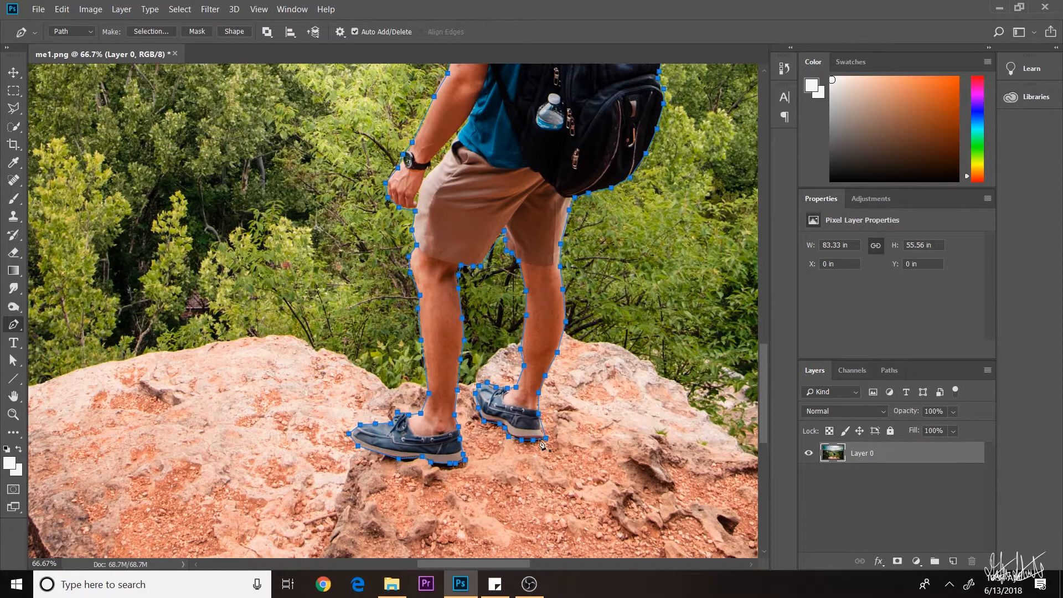
scroll(524, 406, up, 2)
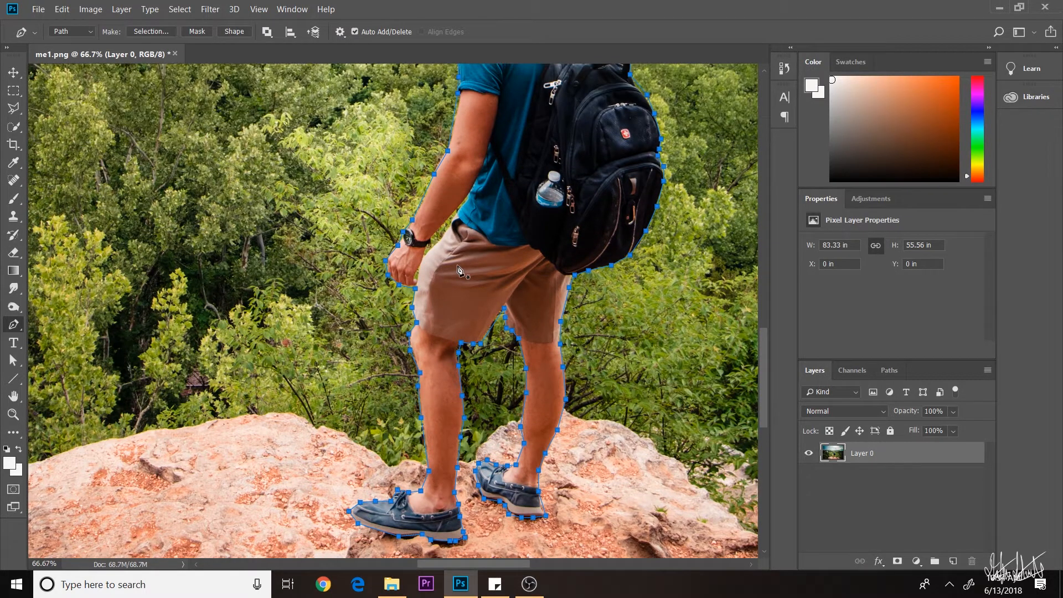
scroll(458, 342, up, 1)
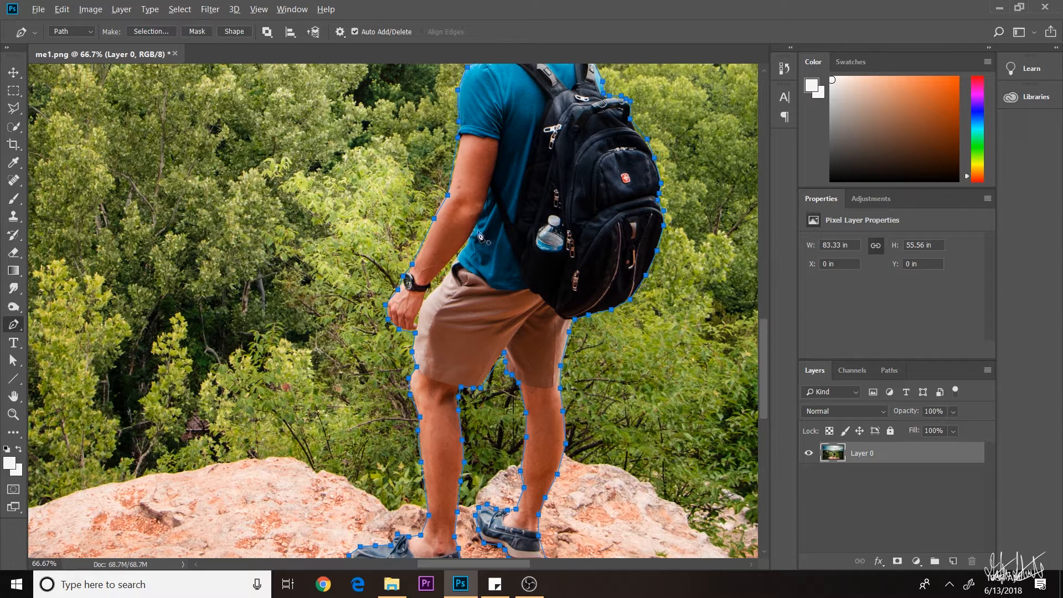
scroll(485, 356, down, 2)
scroll(443, 323, up, 2)
scroll(534, 327, down, 2)
scroll(432, 376, up, 1)
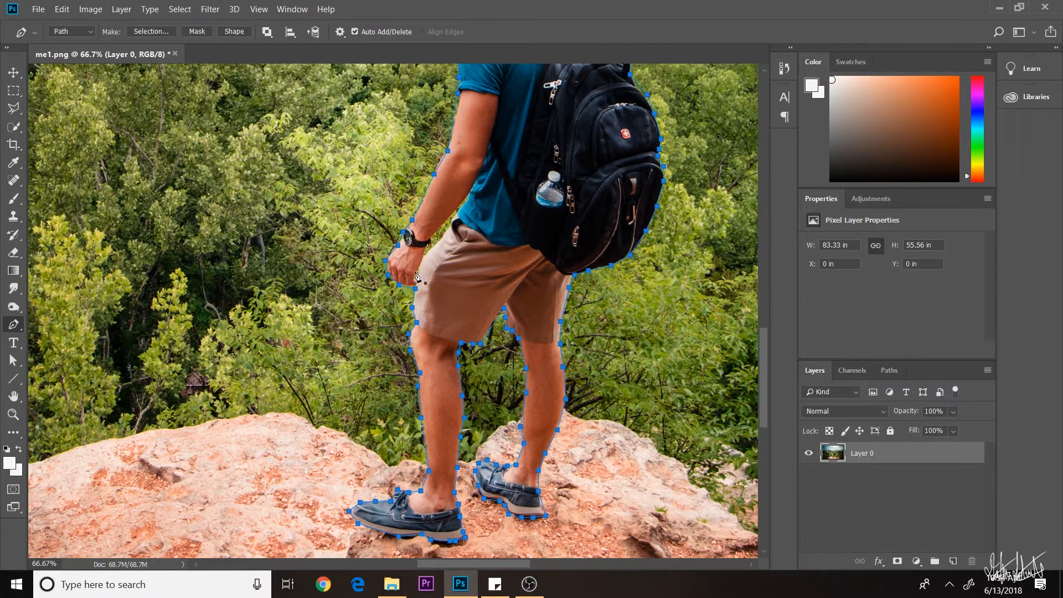
scroll(412, 293, up, 3)
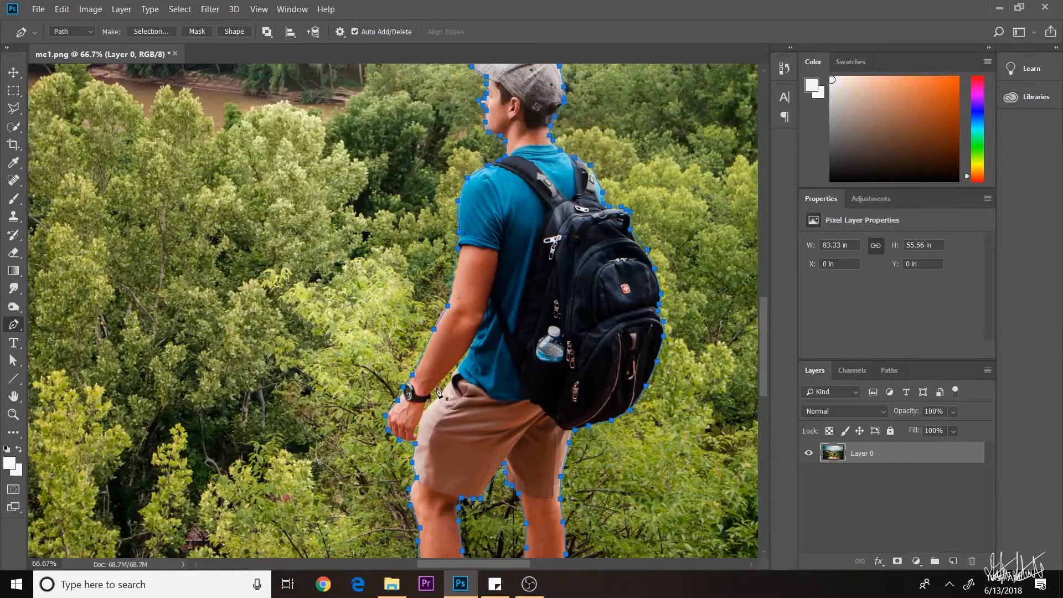
scroll(429, 395, down, 3)
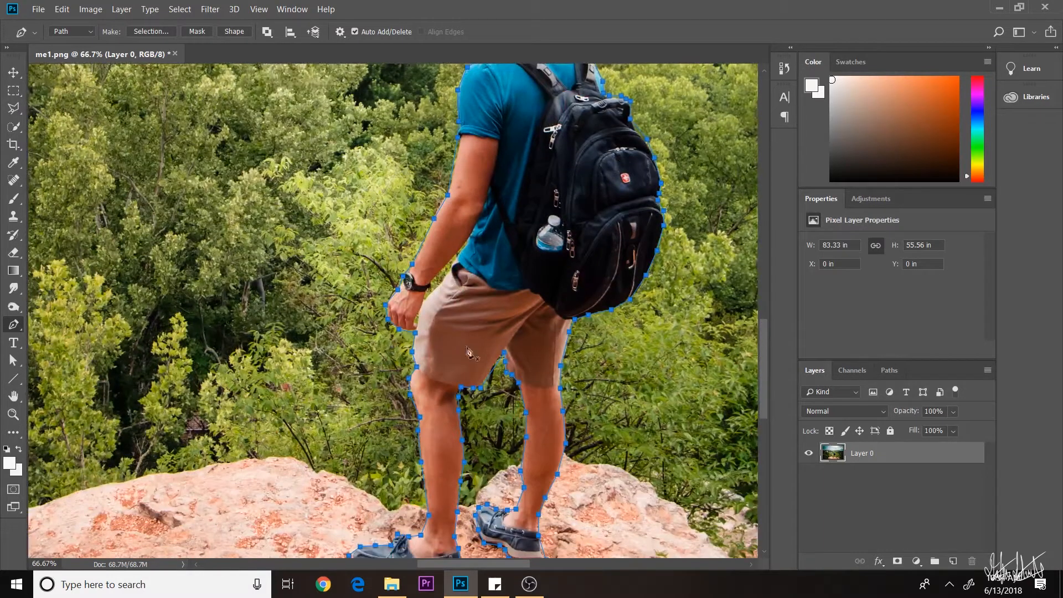
scroll(394, 281, down, 6)
scroll(573, 413, up, 6)
scroll(573, 355, up, 4)
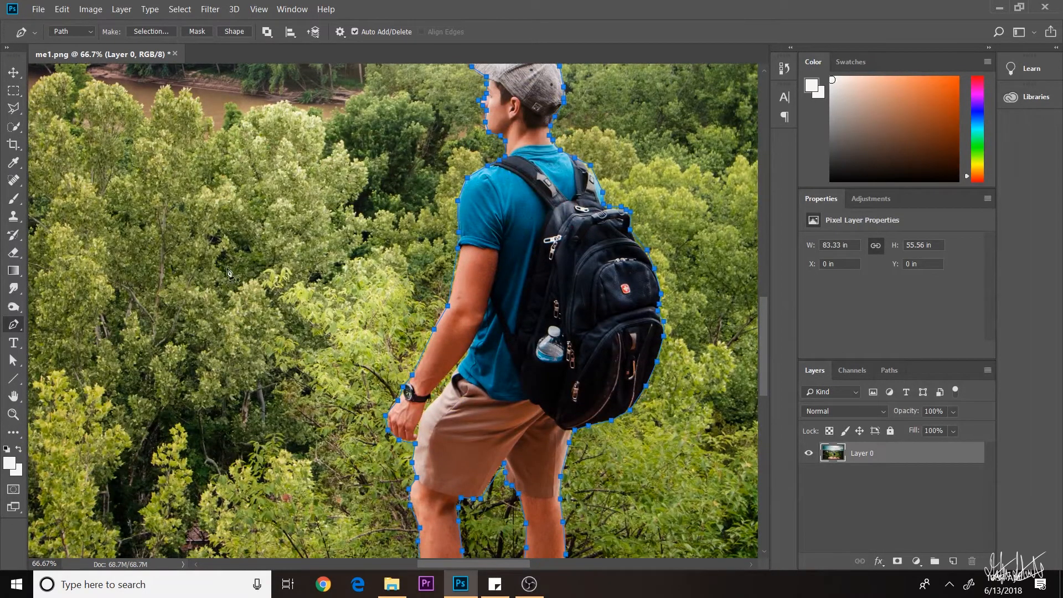
scroll(431, 368, down, 2)
scroll(410, 473, down, 2)
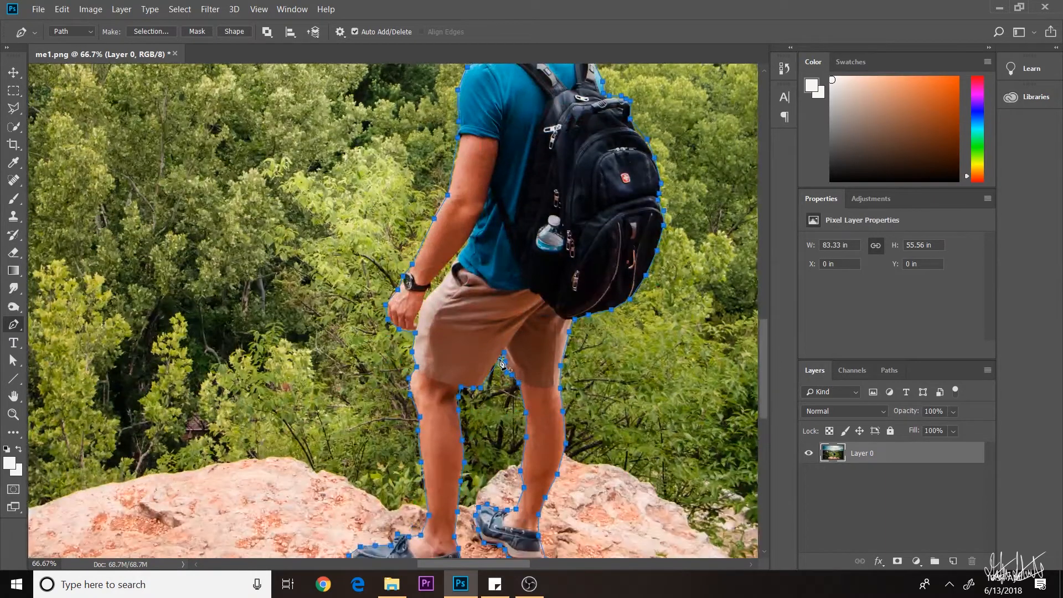
scroll(499, 359, down, 2)
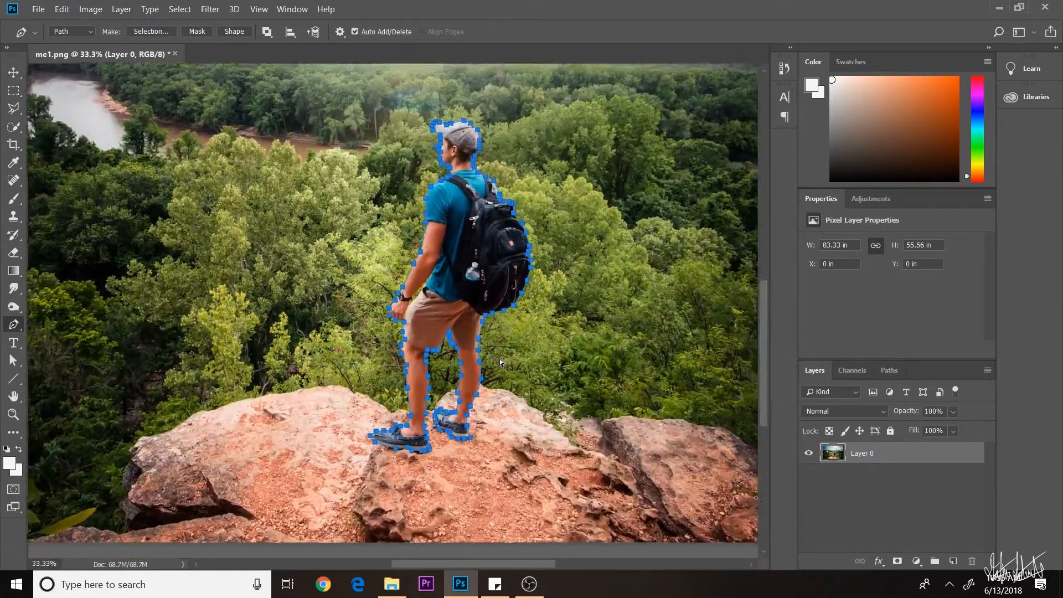
scroll(499, 361, up, 1)
scroll(499, 359, down, 1)
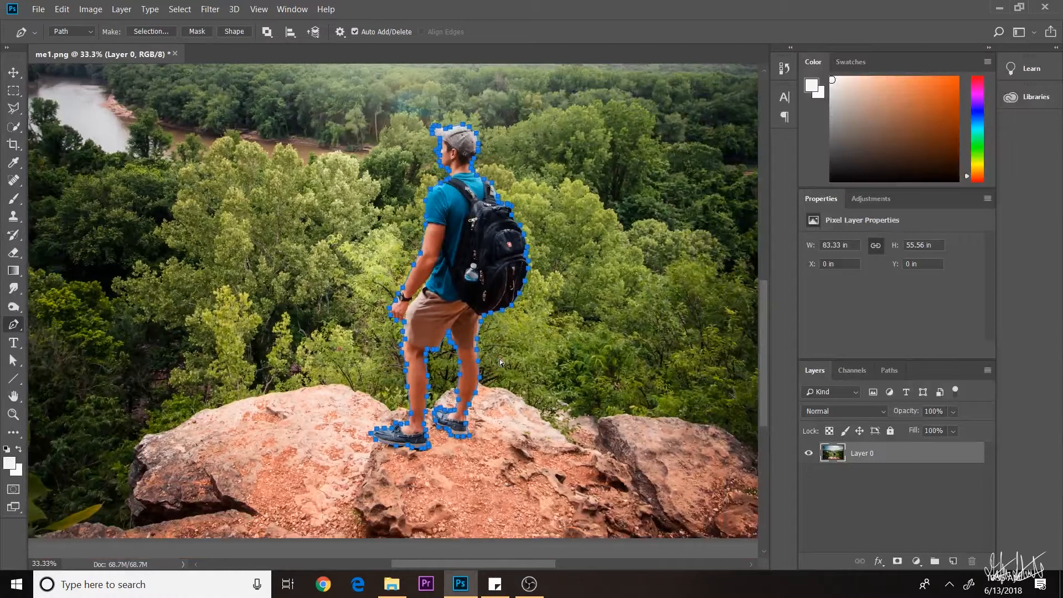
scroll(500, 359, up, 1)
scroll(499, 363, down, 1)
scroll(500, 319, up, 1)
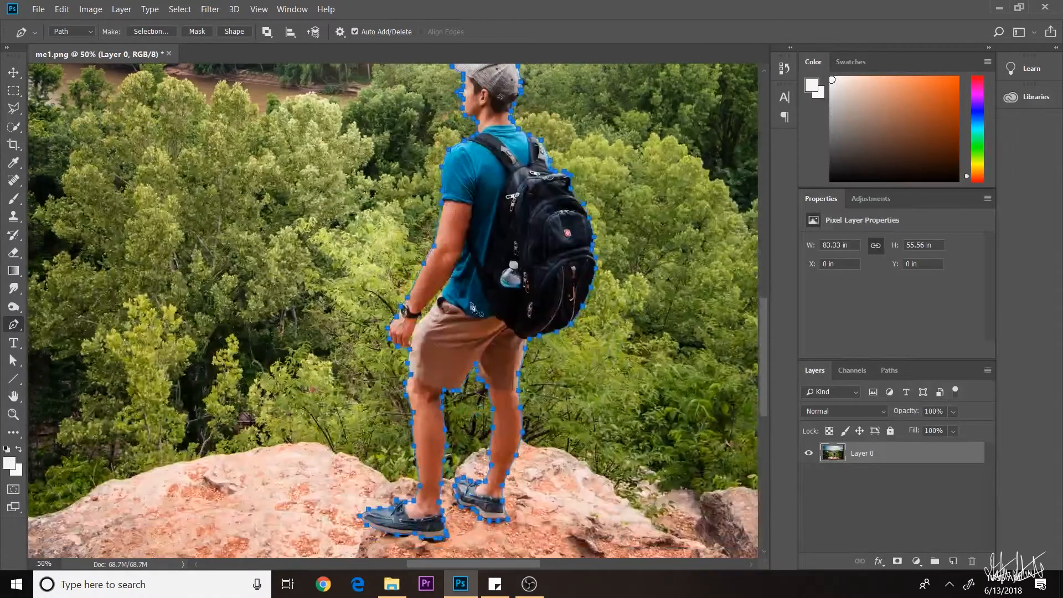
- Convert the hiker's traced work path into a selection with a 1-pixel feather
right_click(402, 309)
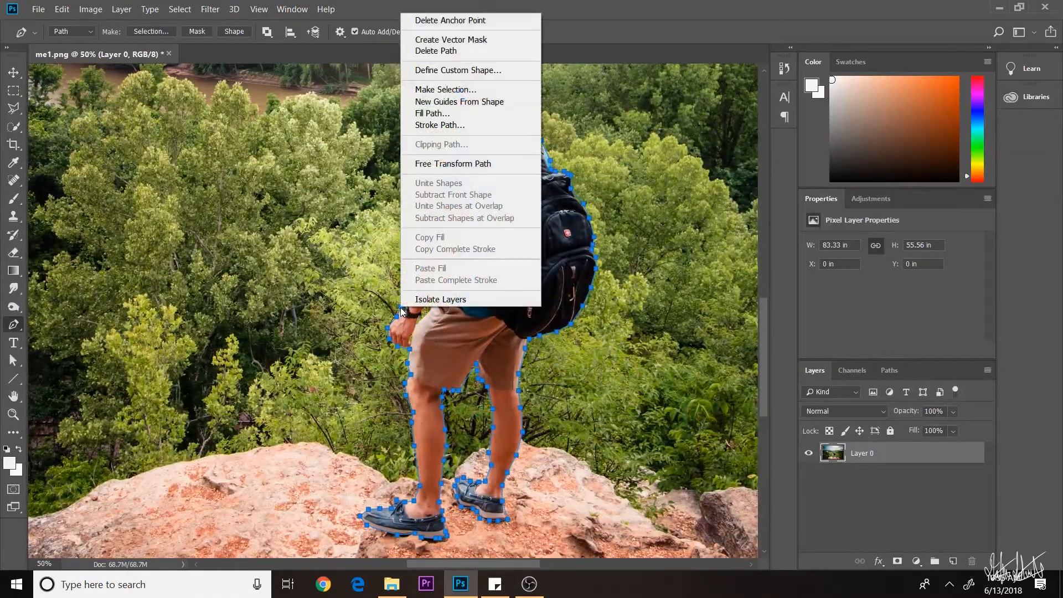
click(446, 89)
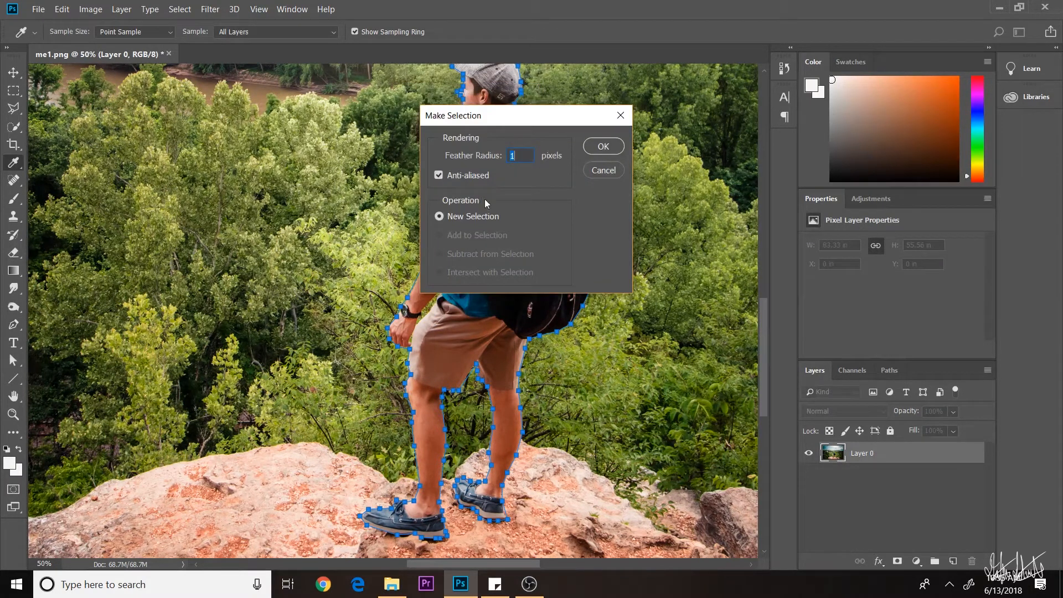
click(611, 147)
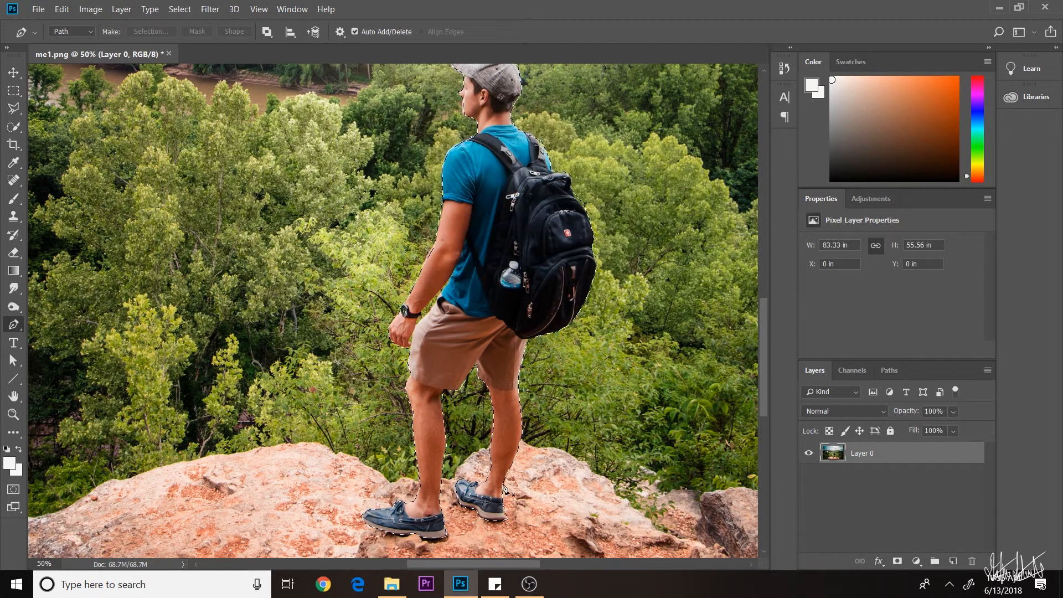
scroll(623, 526, up, 2)
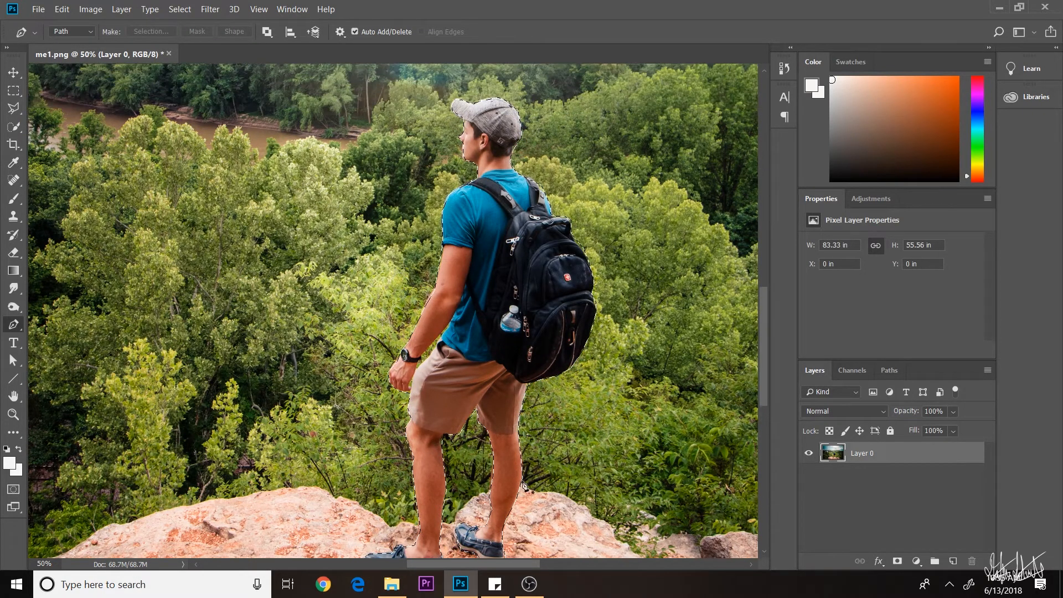
scroll(674, 486, up, 2)
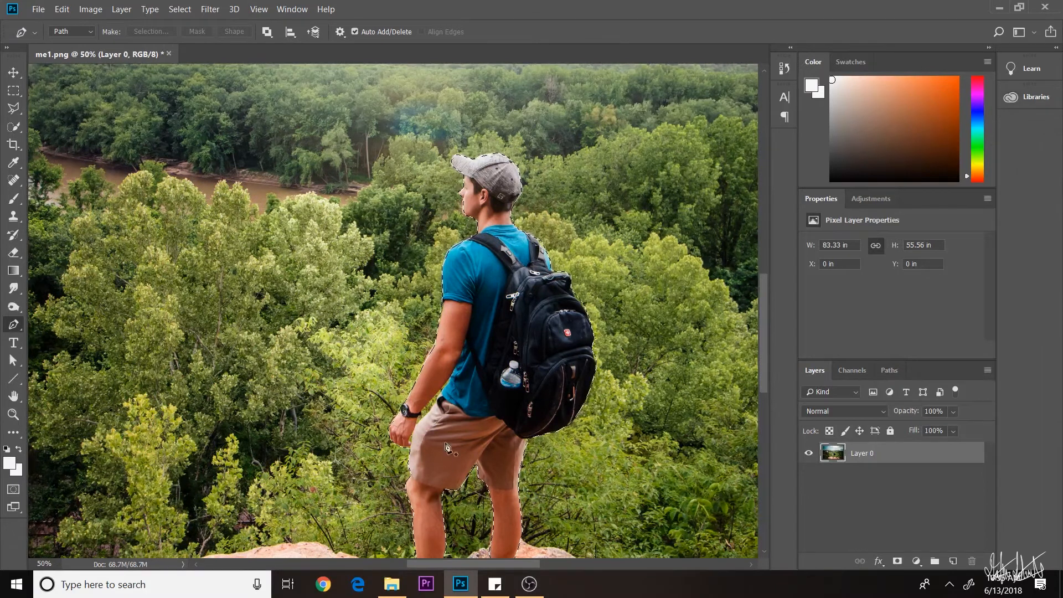
click(20, 109)
scroll(497, 404, down, 1)
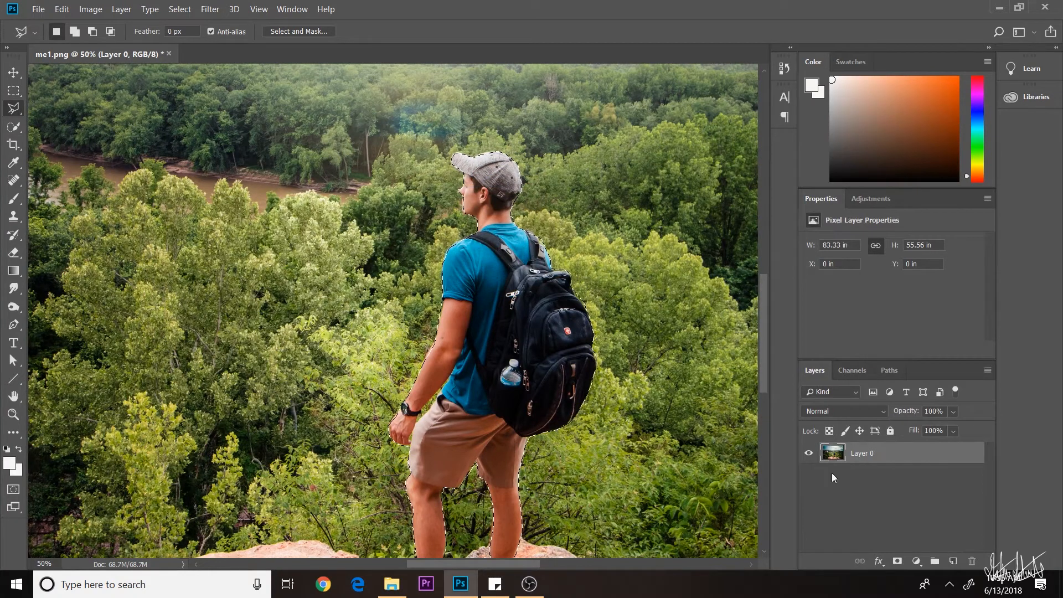
- Copy the selected hiker onto Layer 1, toggling Layer 0's visibility to check the cutout
click(952, 562)
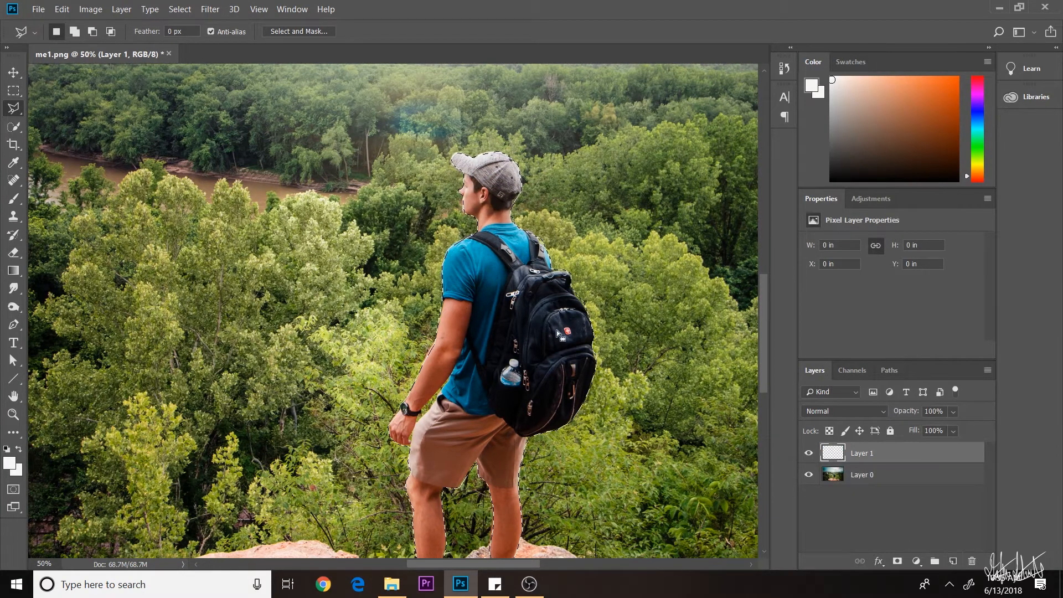
key(ctrl+minus)
key(ctrl+v)
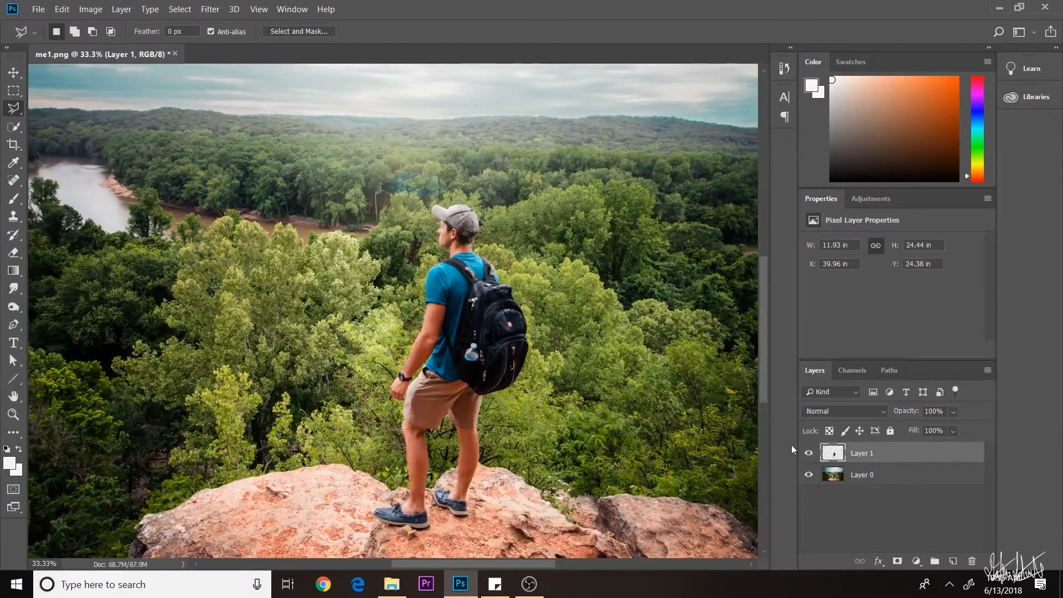
click(808, 476)
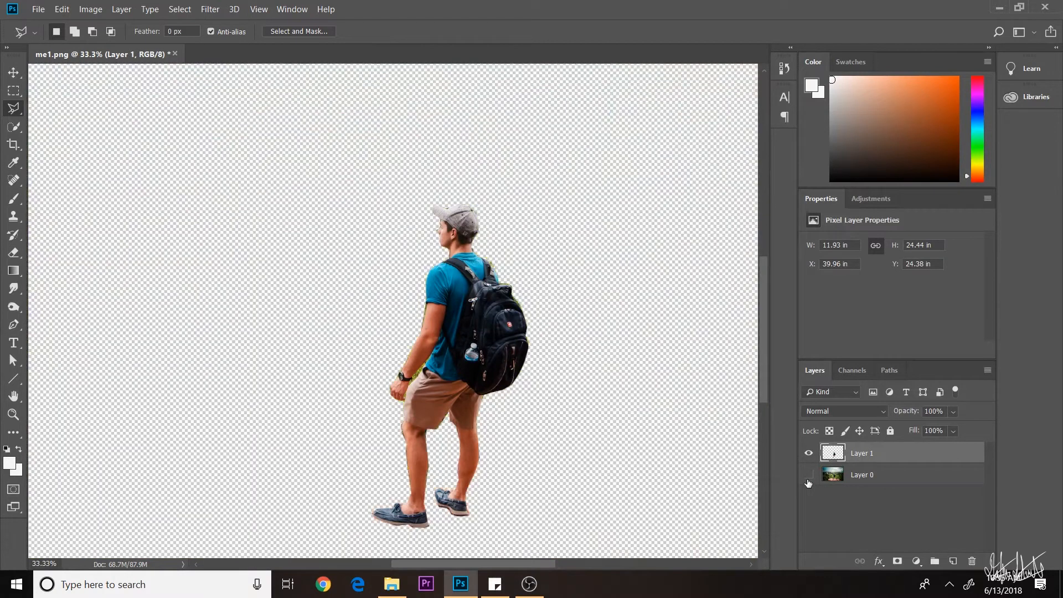
click(809, 474)
scroll(388, 310, down, 1)
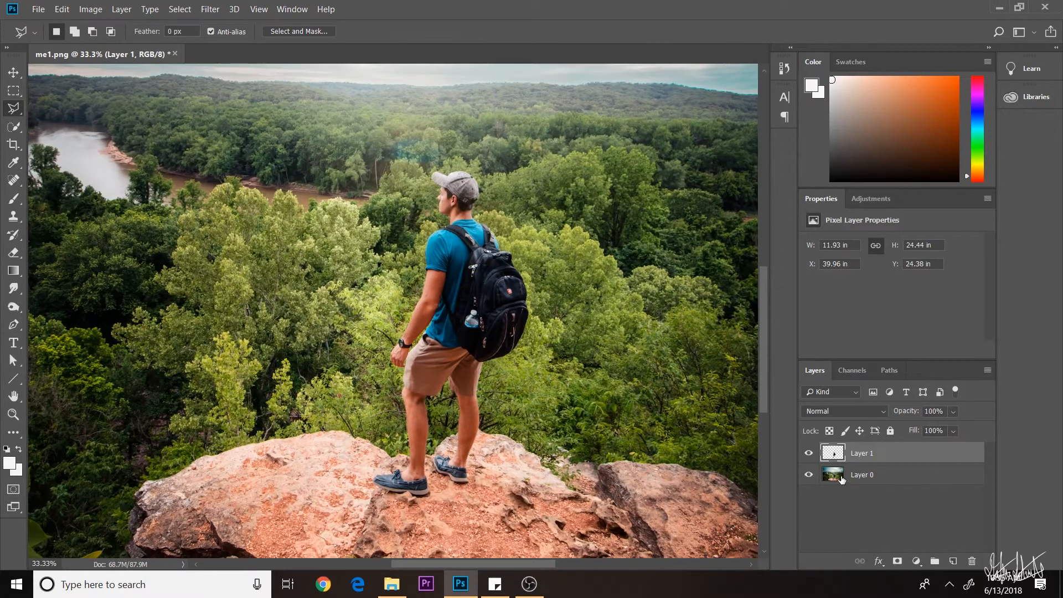
click(861, 475)
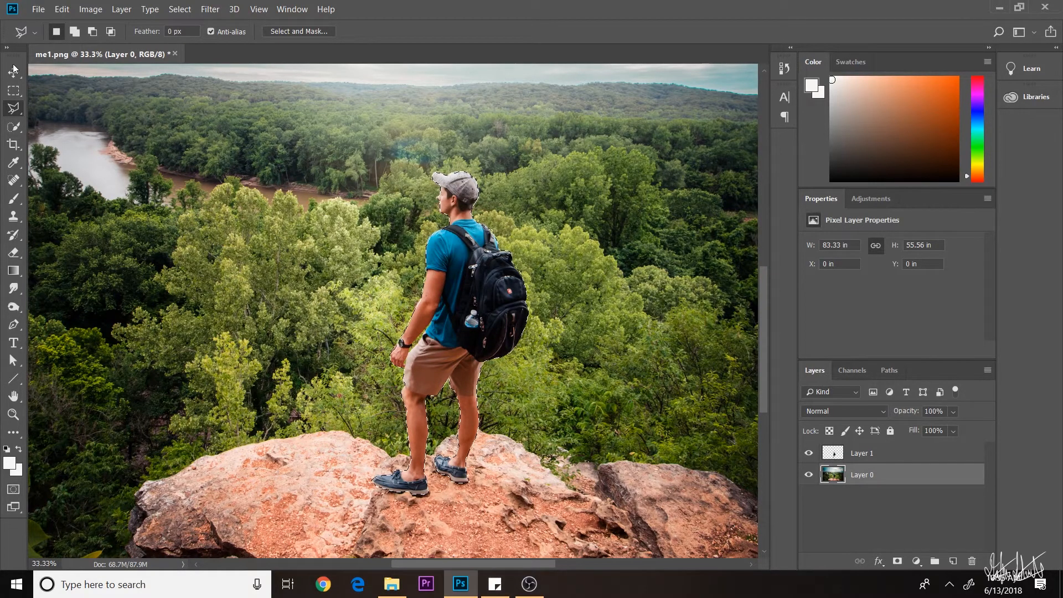
- Fill the hiker's selected area on Layer 0 using Content-Aware fill
click(62, 8)
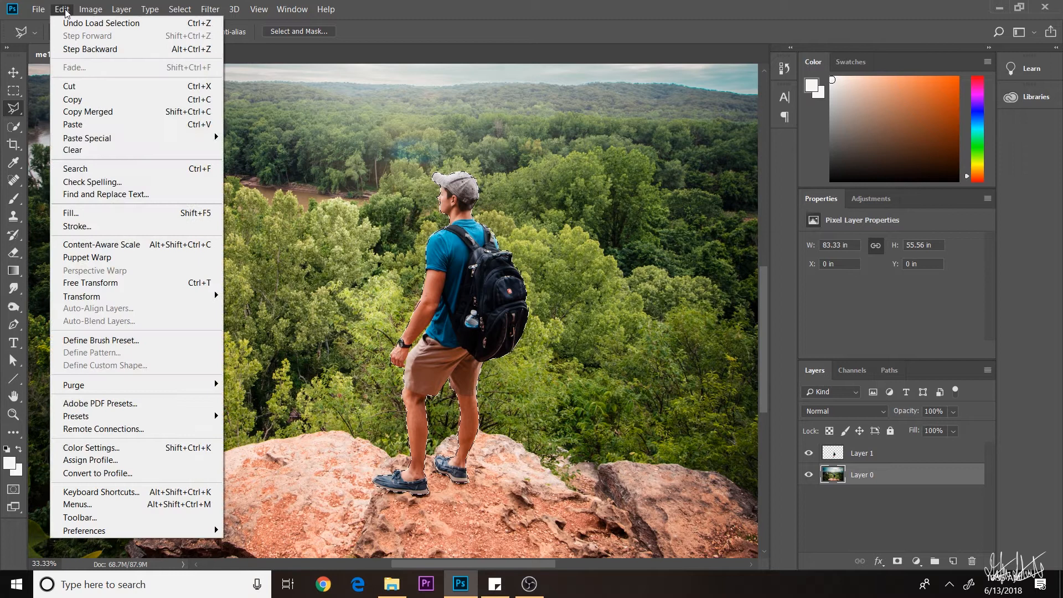
click(89, 213)
drag(476, 104, 337, 131)
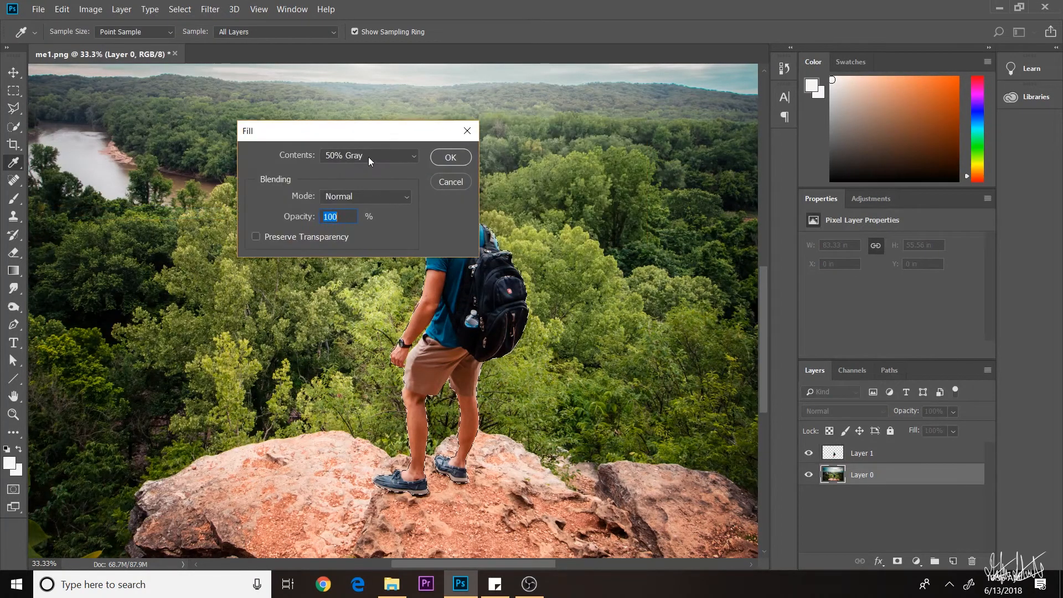
click(368, 157)
click(360, 222)
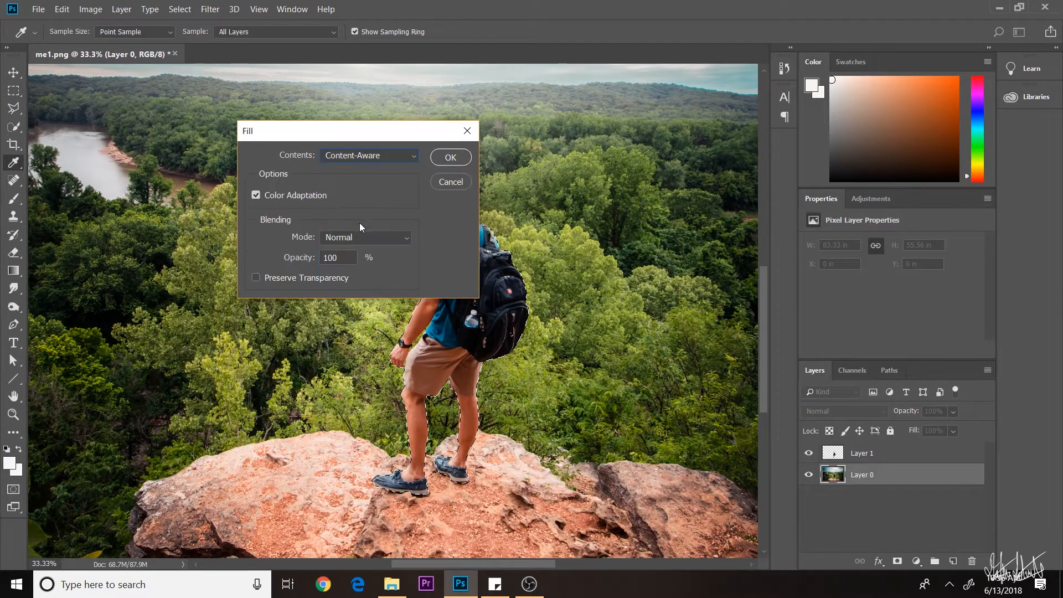
click(450, 156)
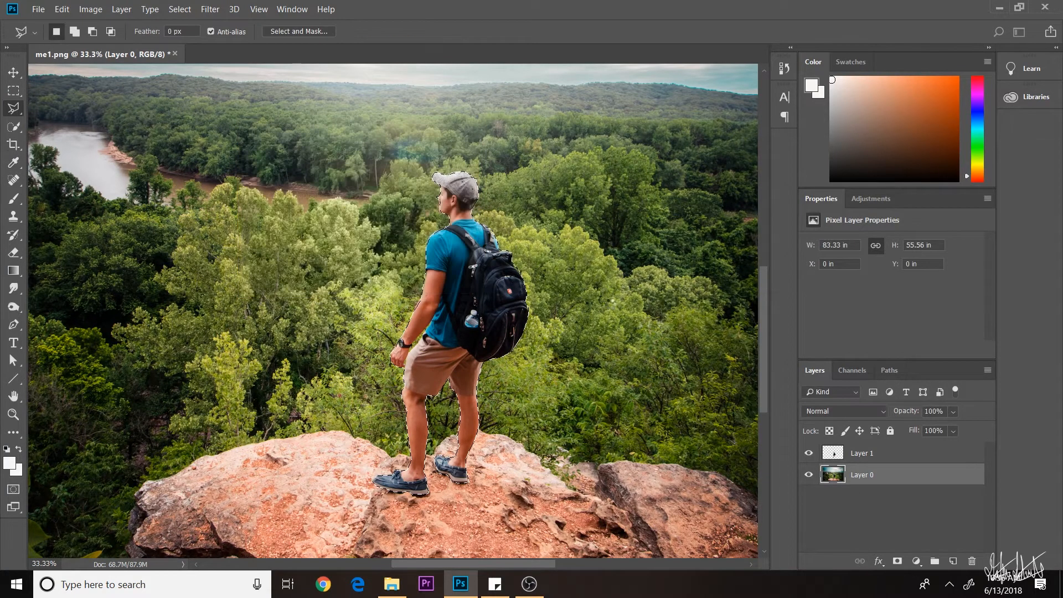
- Hide the hiker cutout Layer 1 and deselect
click(810, 453)
ctrl+click(832, 453)
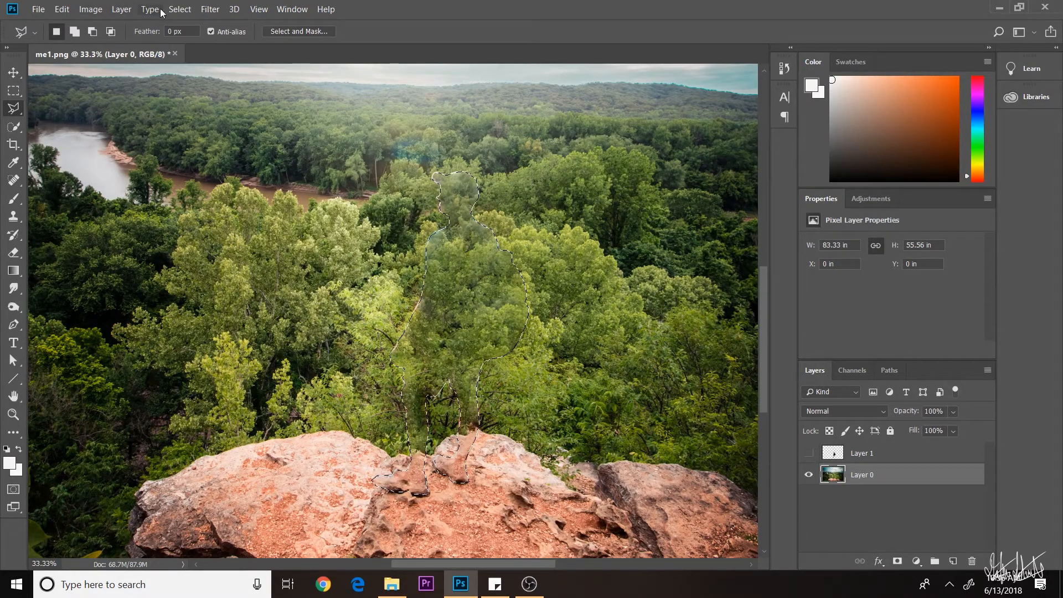
click(180, 8)
click(193, 36)
click(14, 217)
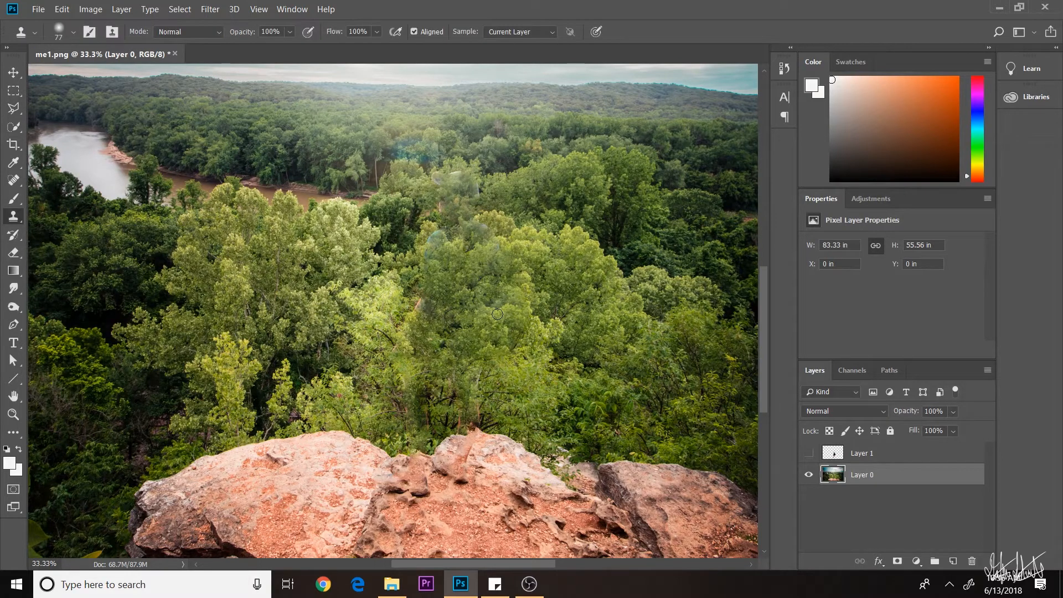
- Sample nearby trees and clone them over the ghostly hiker outline
scroll(451, 276, up, 1)
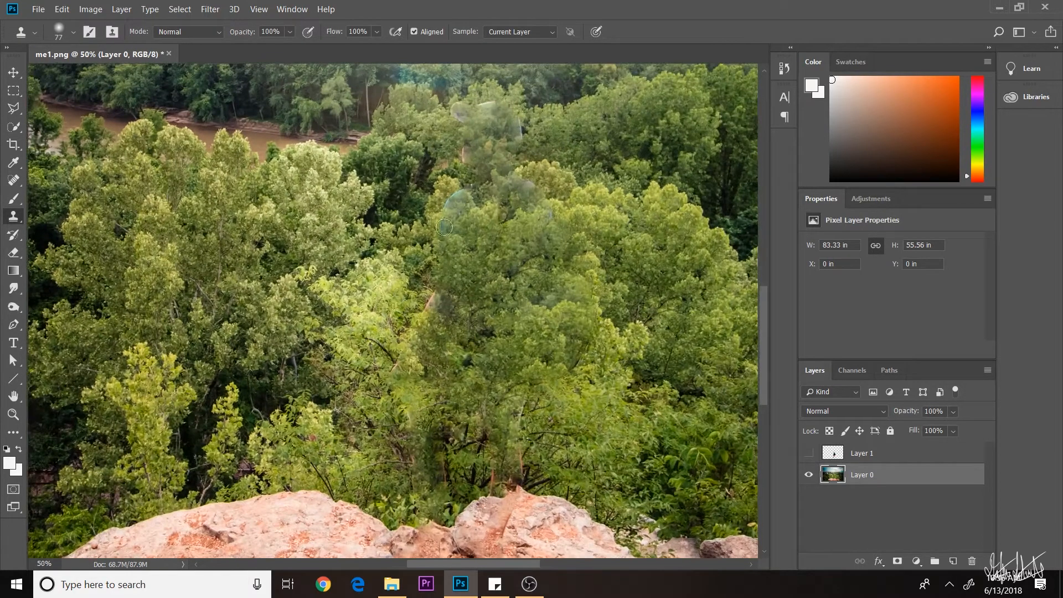
right_click(433, 202)
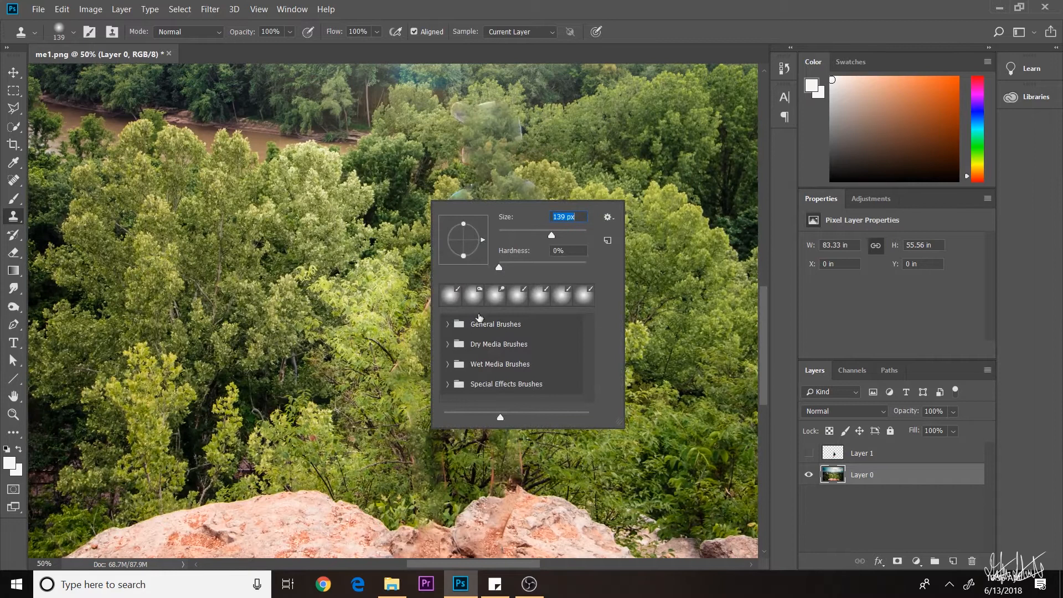
click(367, 225)
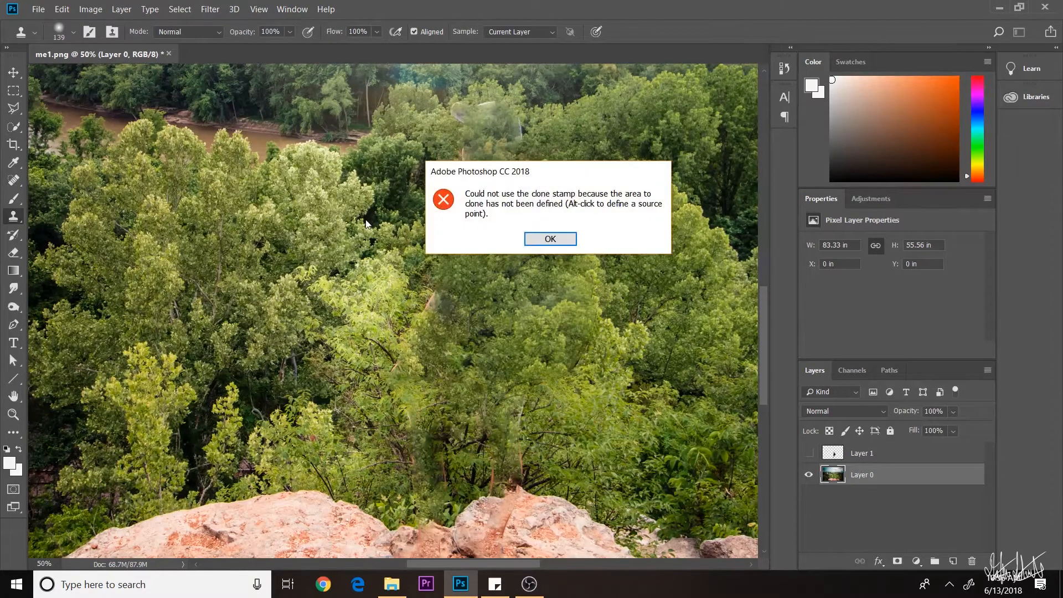
click(550, 238)
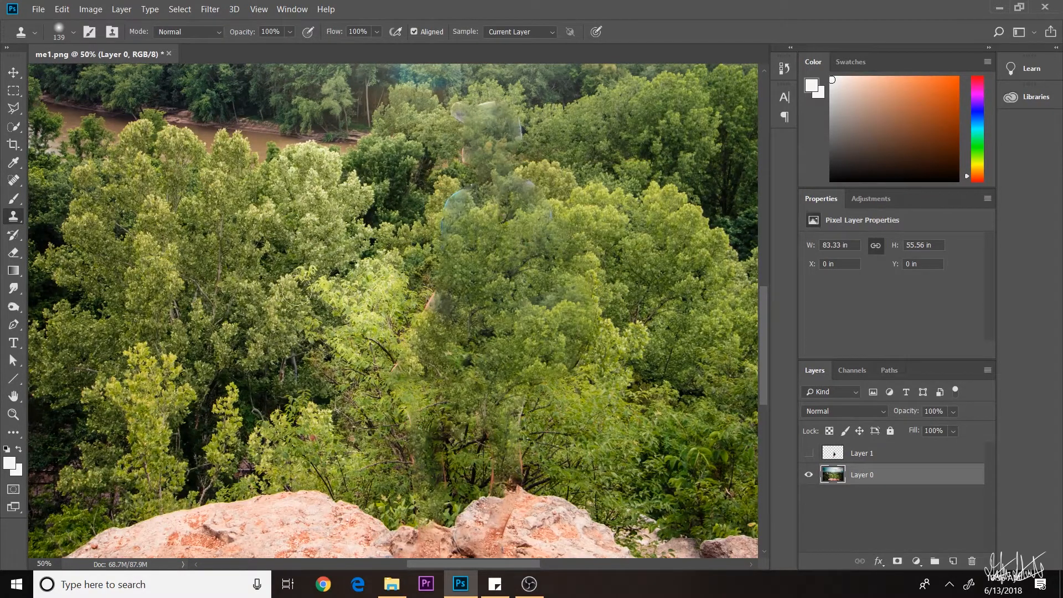
alt+click(402, 236)
mouse_move(443, 237)
mouse_down()
mouse_move(461, 198)
mouse_move(461, 127)
mouse_up()
- Clone forest over the remaining blue haze and bluish remnants, undoing one bad stroke
scroll(487, 149, up, 2)
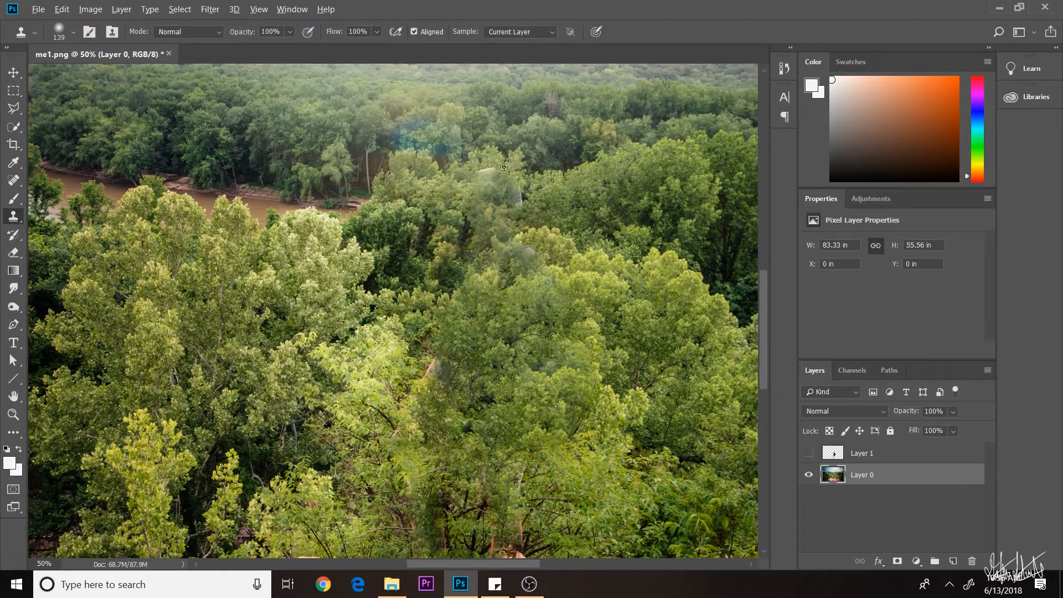
alt+click(401, 176)
mouse_move(407, 141)
mouse_down()
mouse_move(432, 141)
mouse_move(434, 162)
mouse_move(509, 174)
mouse_move(522, 231)
mouse_up()
alt+click(507, 152)
scroll(534, 232, down, 2)
alt+click(564, 182)
drag(533, 181, 549, 226)
scroll(549, 226, down, 2)
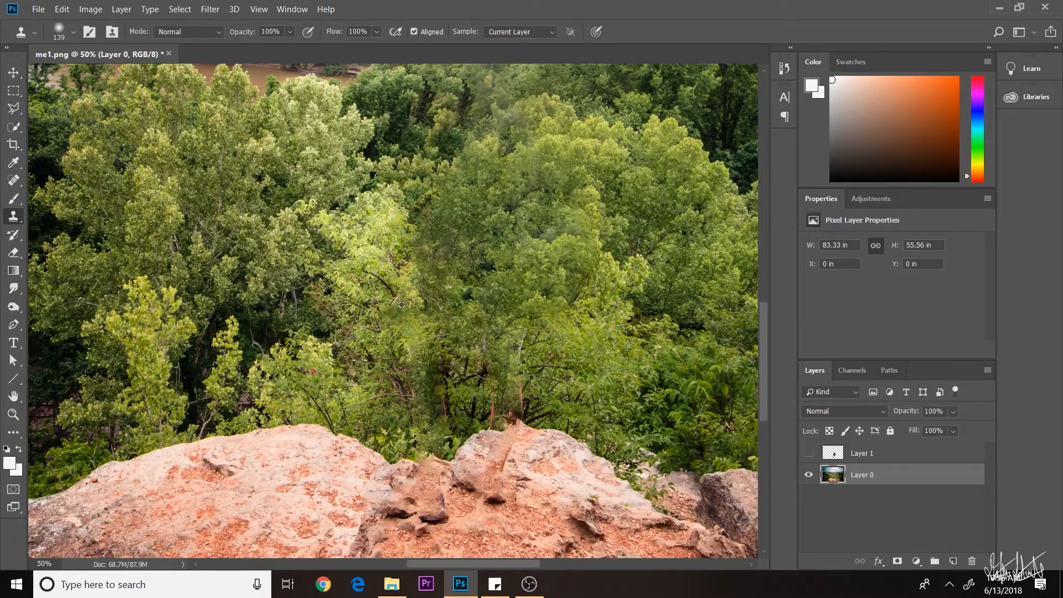
scroll(539, 285, down, 2)
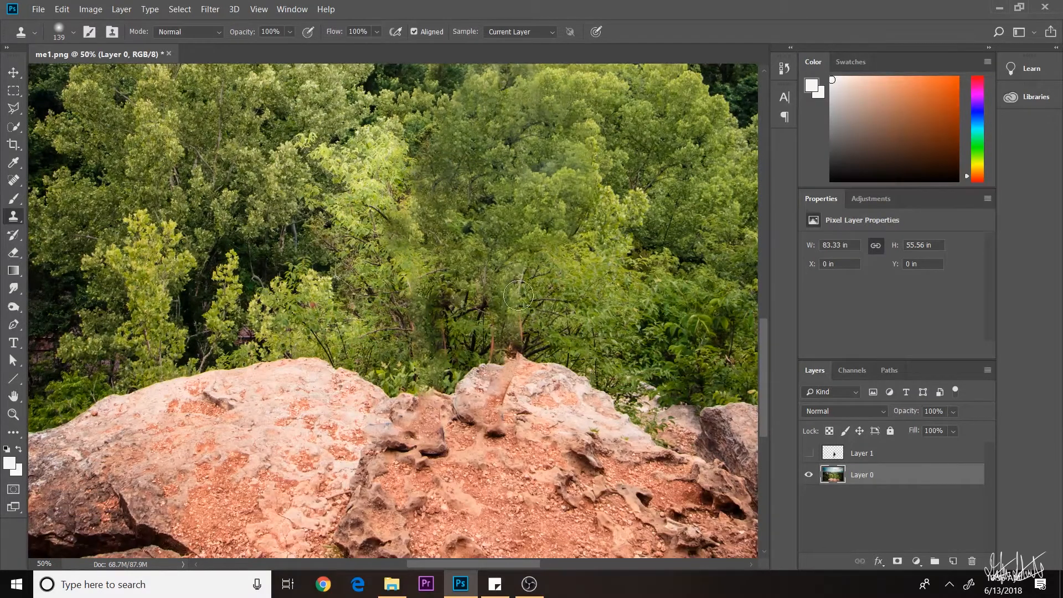
key(ctrl+z)
scroll(590, 341, down, 2)
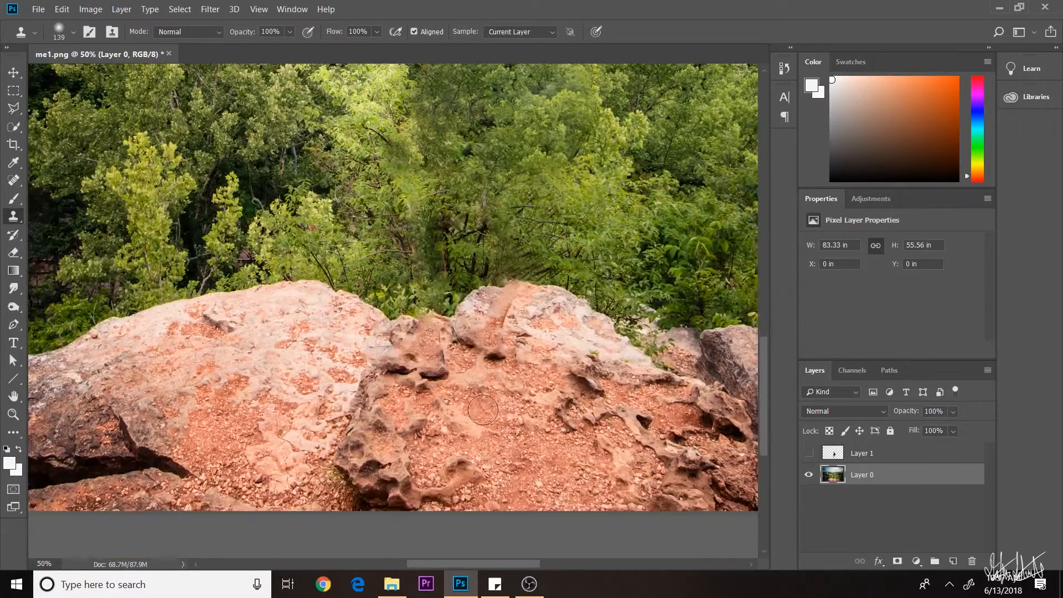
- Clone lighter rock and gravel over the dark crevices and spots on the ledge
key(ctrl+plus)
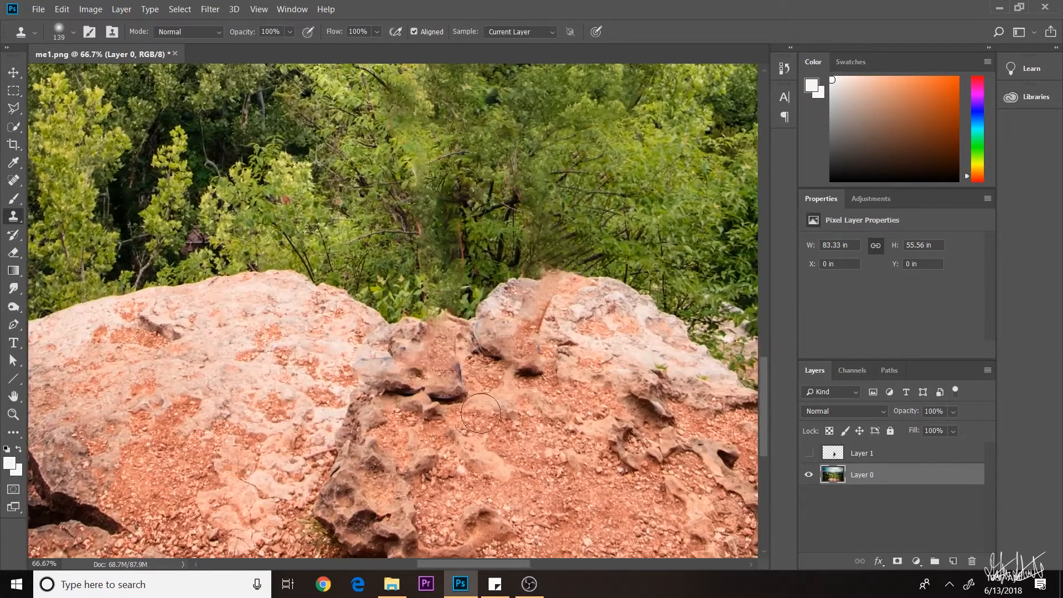
mouse_move(464, 398)
mouse_down()
mouse_move(405, 418)
mouse_move(454, 397)
mouse_move(372, 403)
mouse_move(408, 388)
mouse_up()
alt+click(553, 394)
mouse_move(536, 370)
mouse_down()
mouse_move(492, 401)
mouse_move(490, 379)
mouse_move(526, 362)
mouse_move(503, 375)
mouse_move(492, 355)
mouse_move(467, 357)
mouse_move(478, 352)
mouse_move(457, 371)
mouse_up()
click(492, 377)
alt+click(522, 383)
alt+click(481, 405)
click(402, 375)
alt+click(329, 382)
click(635, 424)
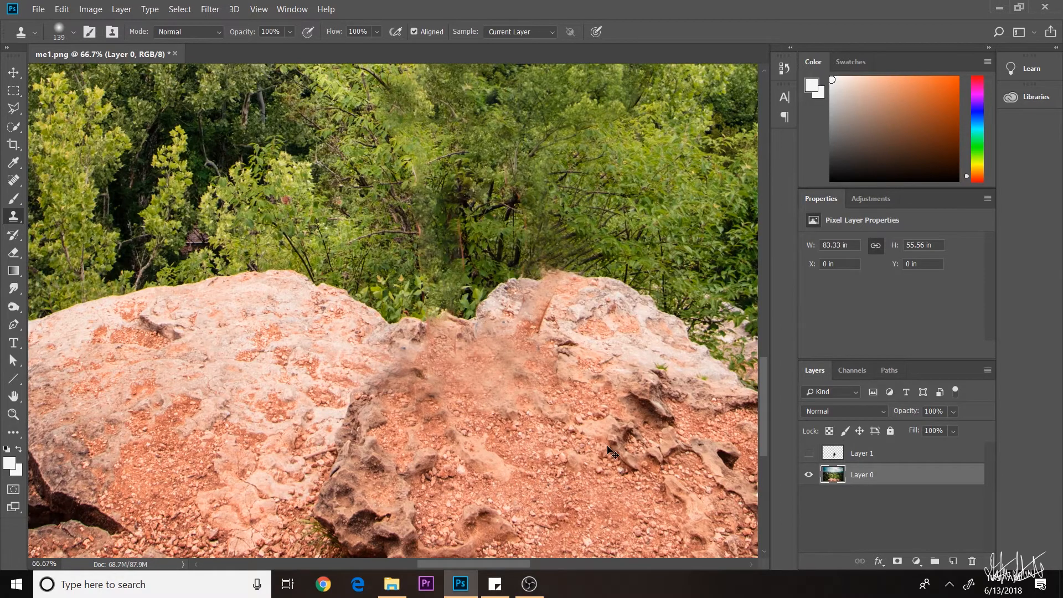
- Show the hiker Layer 1 again and select both Layer 0 and Layer 1
key(ctrl+minus)
key(ctrl+minus)
key(ctrl+minus)
key(ctrl+minus)
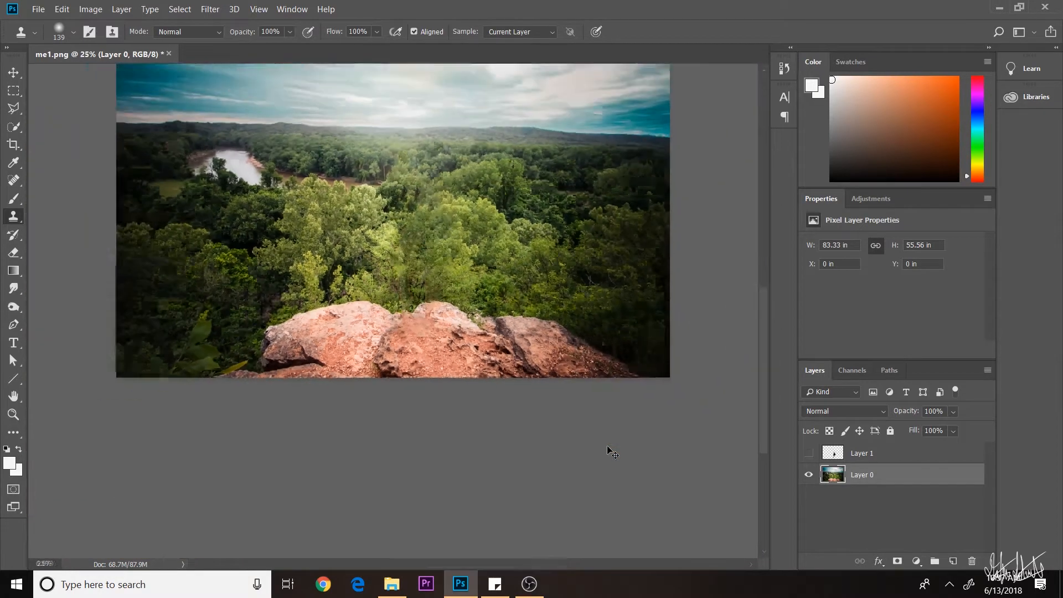
key(ctrl+plus)
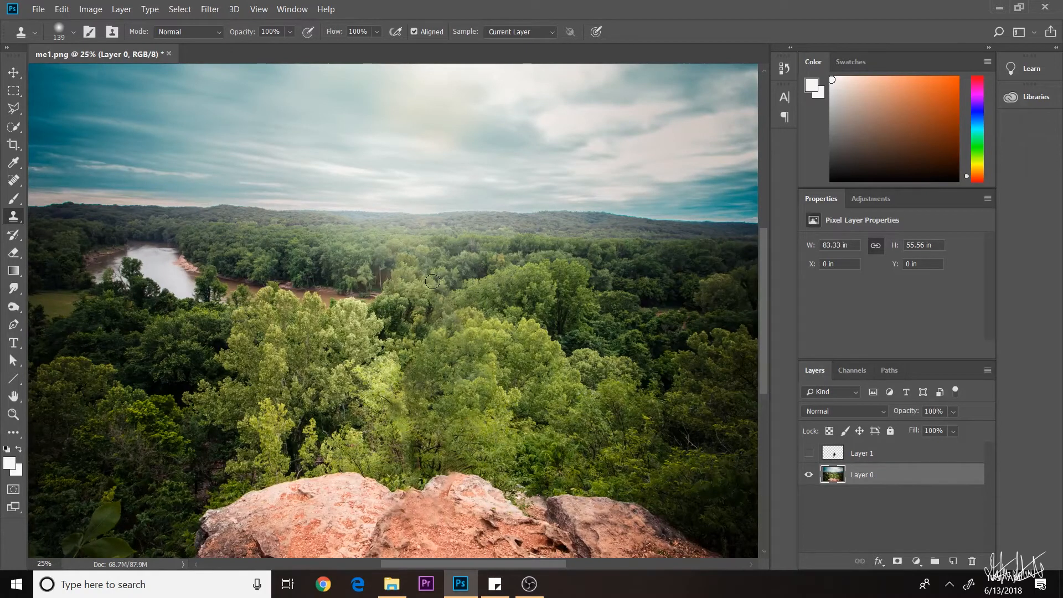
key(ctrl+minus)
click(809, 452)
click(862, 515)
click(872, 477)
shift+click(872, 460)
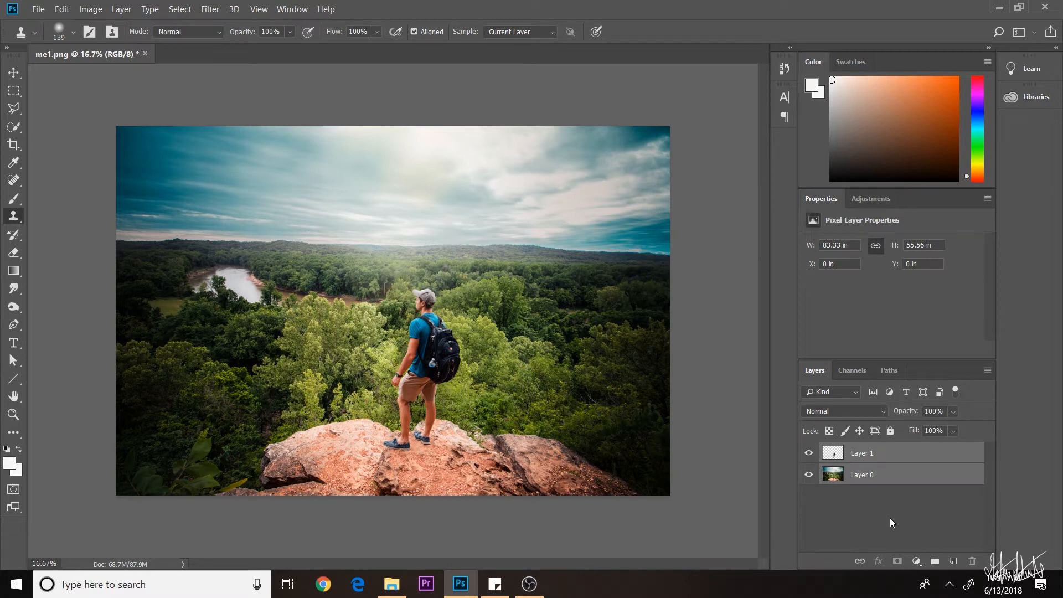
click(39, 10)
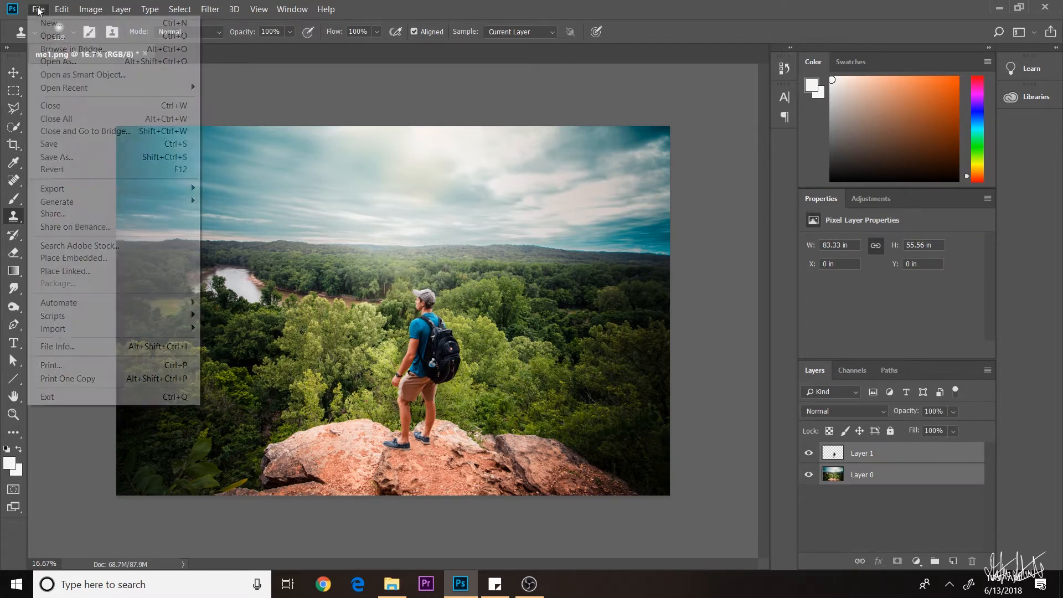
- Create a new document from the Custom 1080 × 1920 px preset in Recent
click(44, 21)
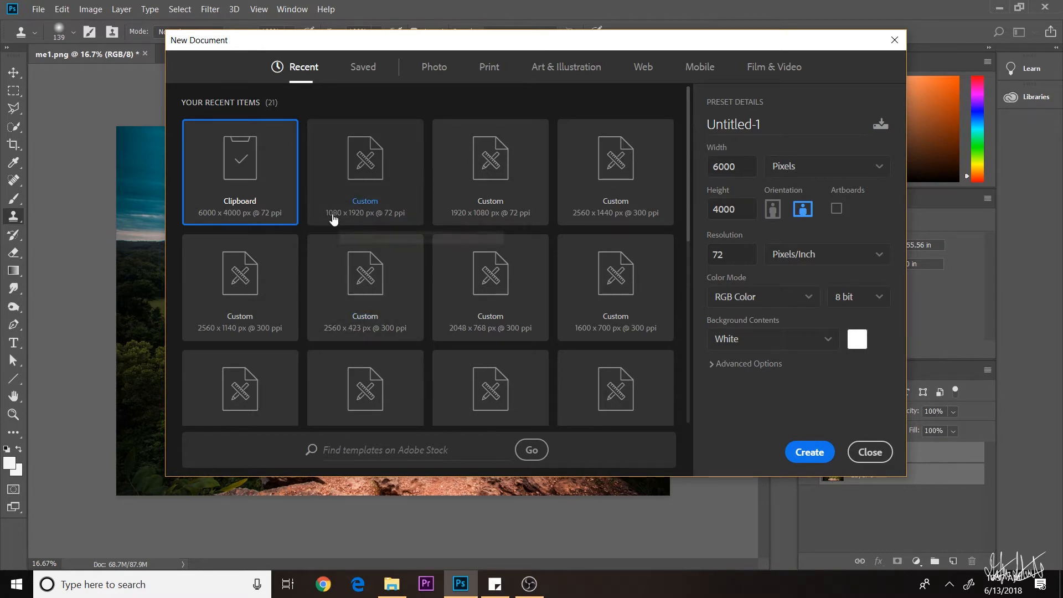
click(379, 168)
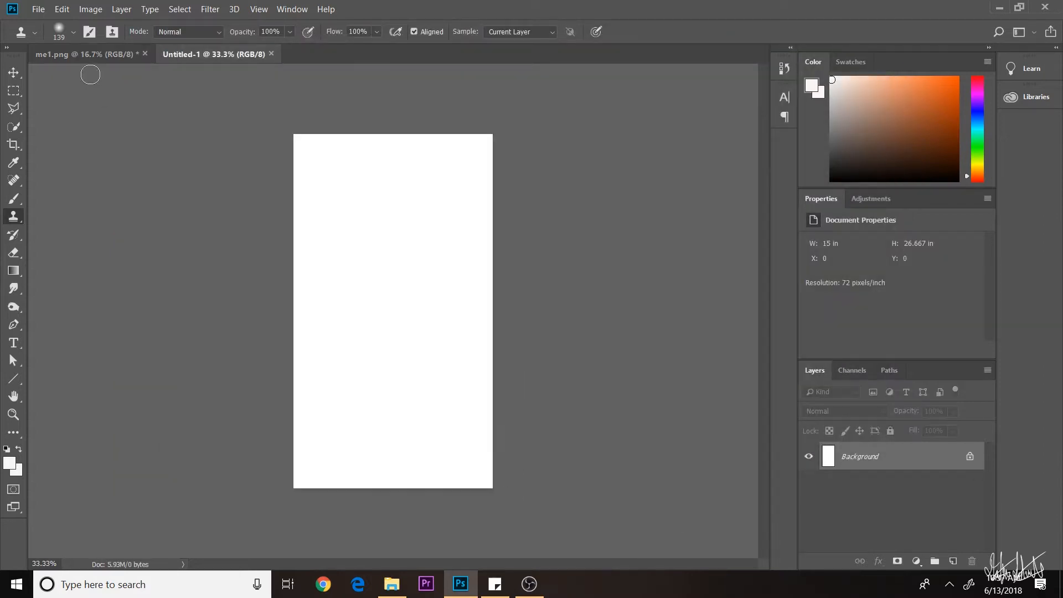
click(83, 54)
- Copy both layers into Untitled-1 and free-transform them to fill the portrait canvas
drag(864, 459, 448, 340)
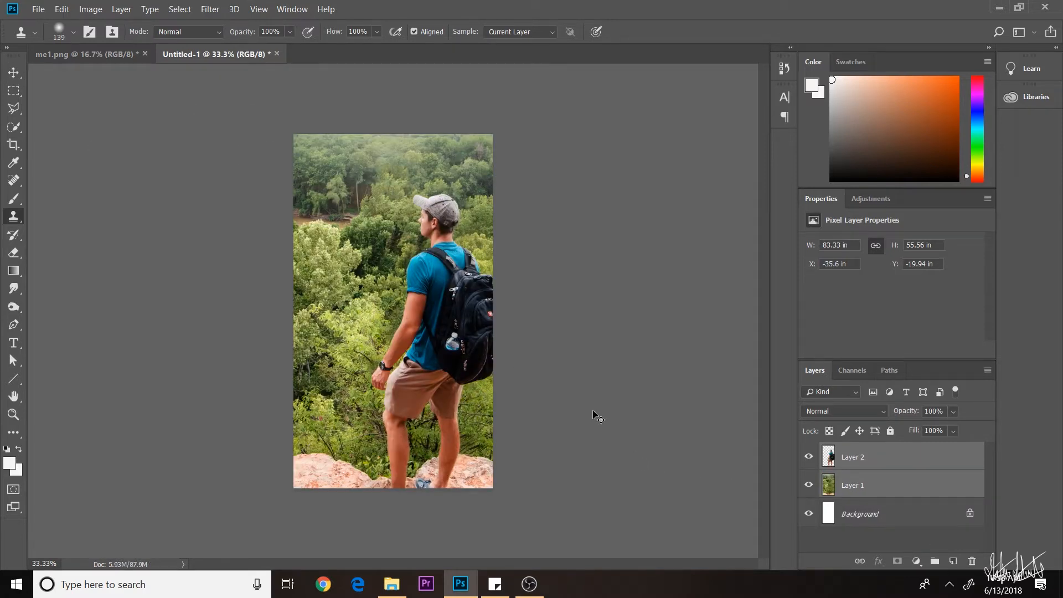
key(ctrl+t)
key(ctrl+minus)
key(ctrl+minus)
drag(593, 422, 456, 361)
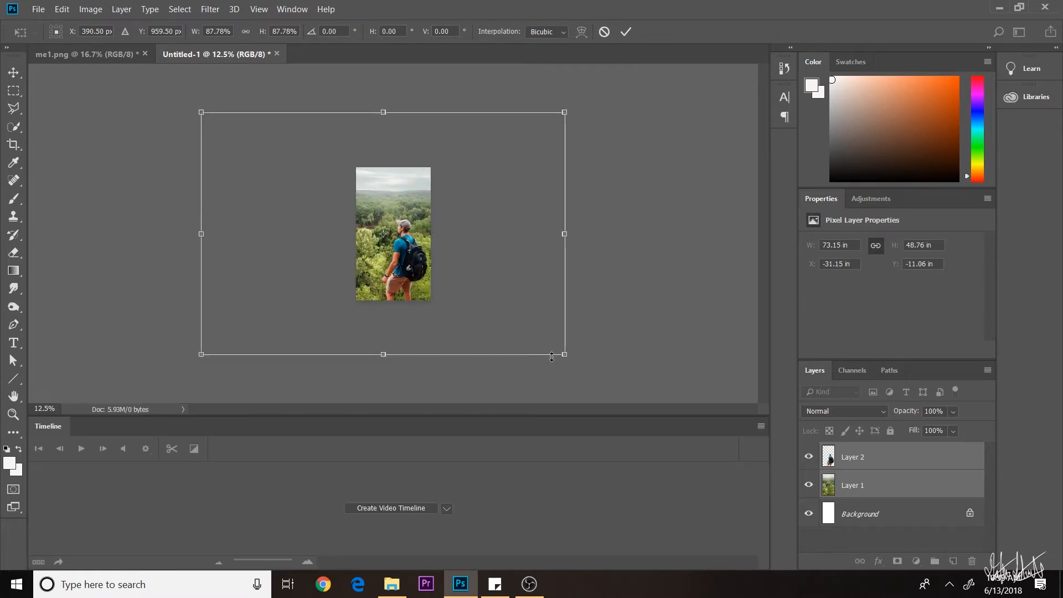
drag(565, 355, 441, 272)
drag(381, 224, 444, 280)
drag(497, 163, 530, 147)
mouse_move(480, 259)
mouse_down()
mouse_move(465, 254)
mouse_move(470, 268)
mouse_up()
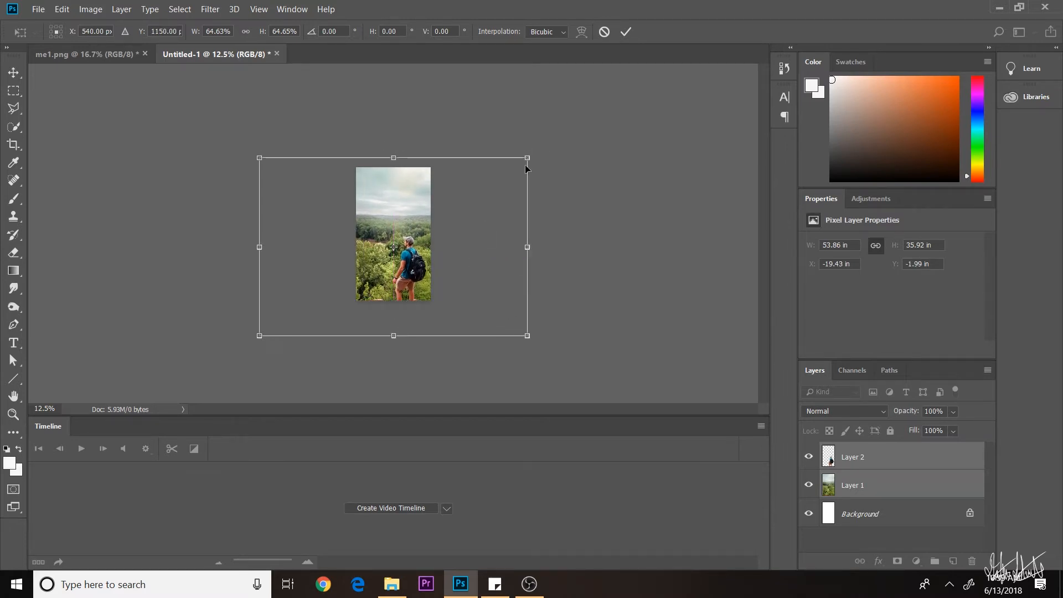
drag(527, 156, 532, 149)
drag(467, 254, 462, 255)
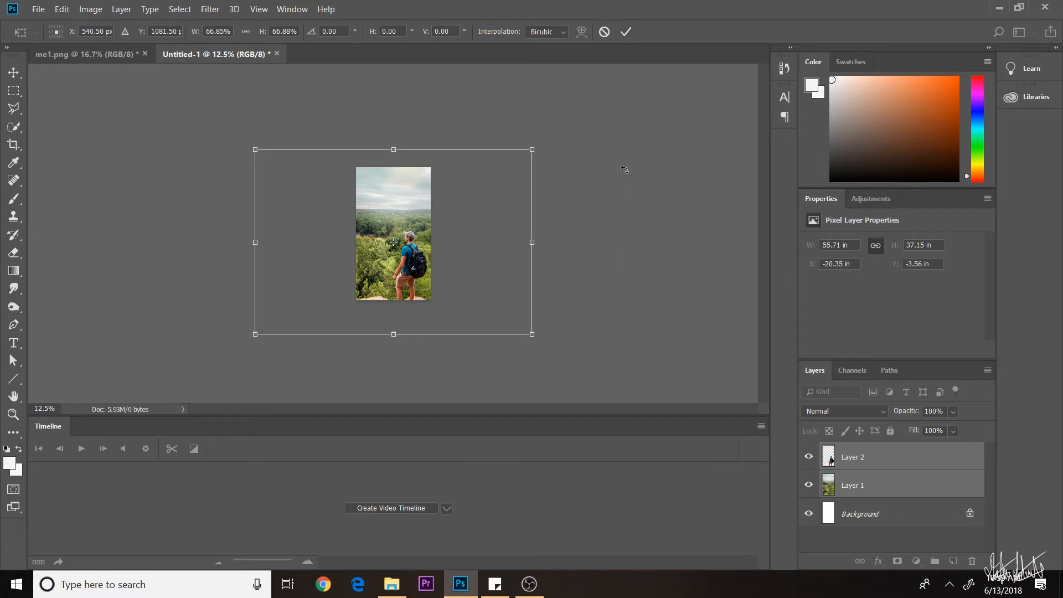
click(625, 32)
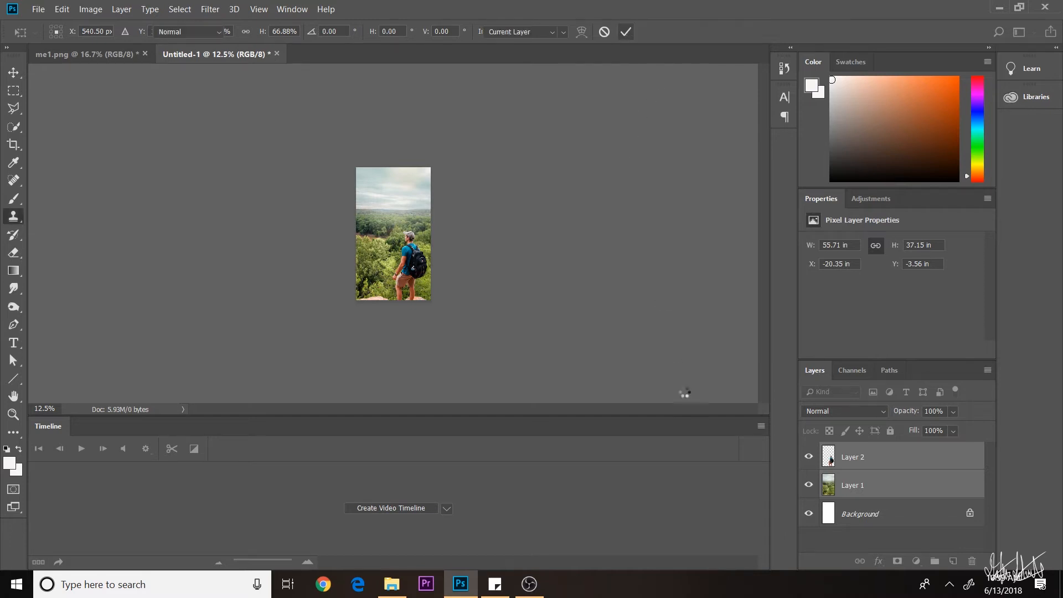
click(856, 485)
- Convert the landscape and hiker layers into smart objects
right_click(855, 486)
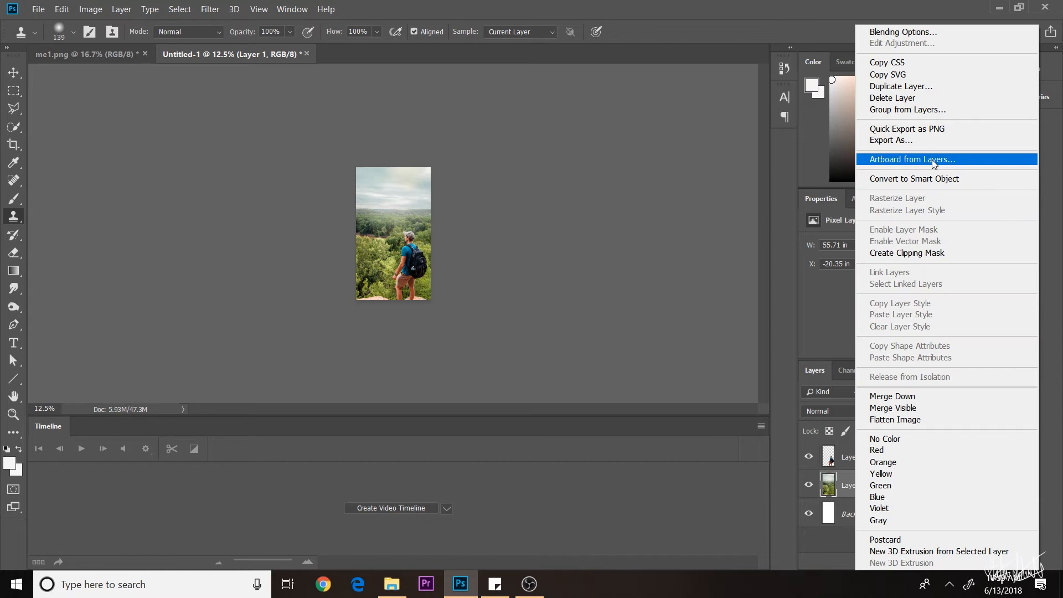
click(932, 178)
click(853, 457)
right_click(864, 456)
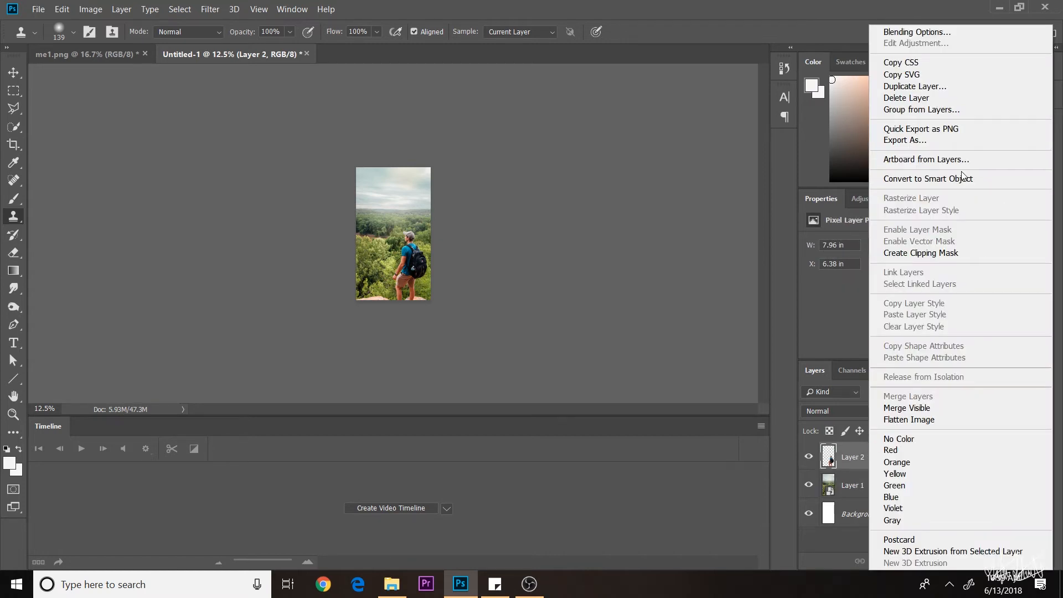
click(931, 178)
- Show the Timeline panel and create a video timeline for the layers
click(292, 9)
click(297, 442)
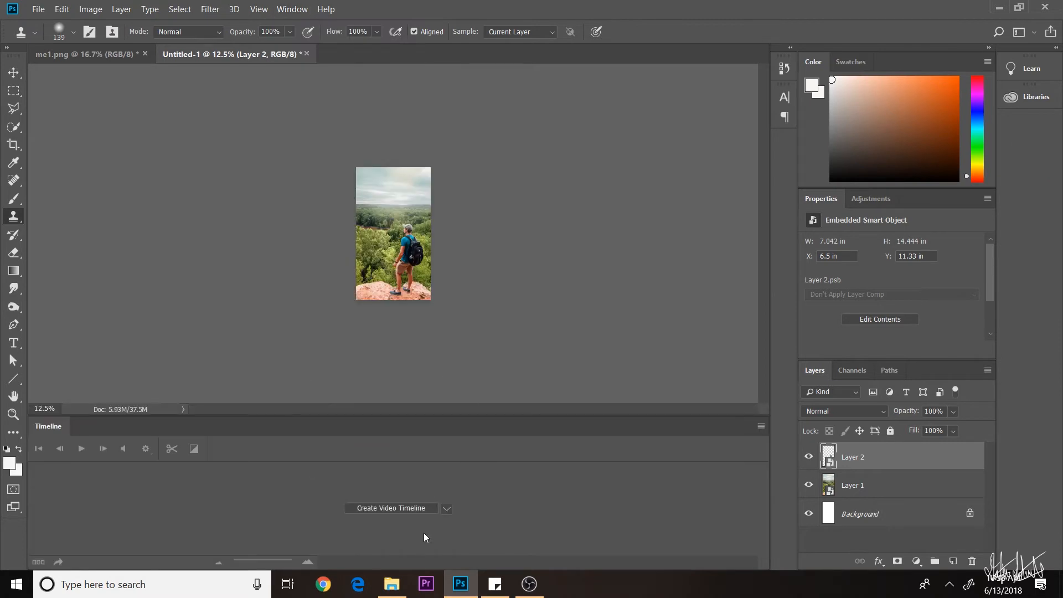
click(409, 506)
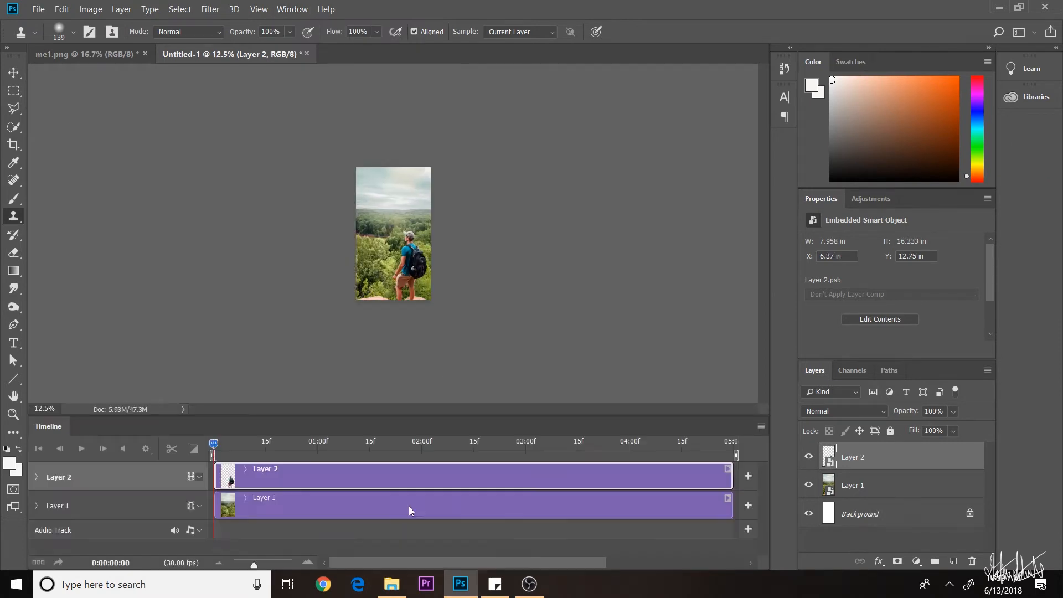
click(37, 476)
- Keyframe Layer 2's Transform from 0:00 to 4:29, scaling the hiker up to about 108%
click(80, 497)
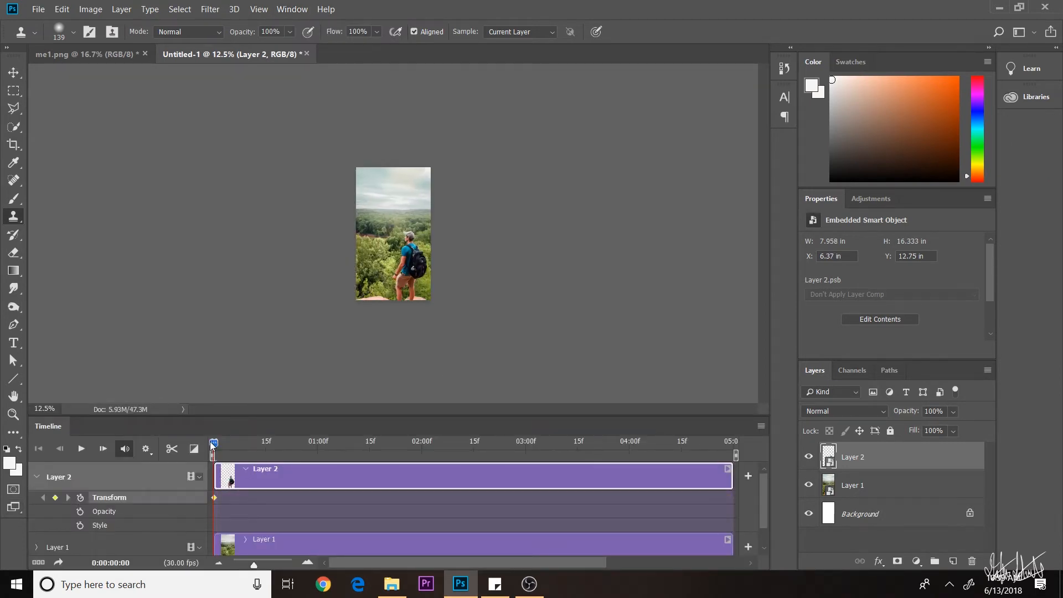
drag(757, 454, 757, 453)
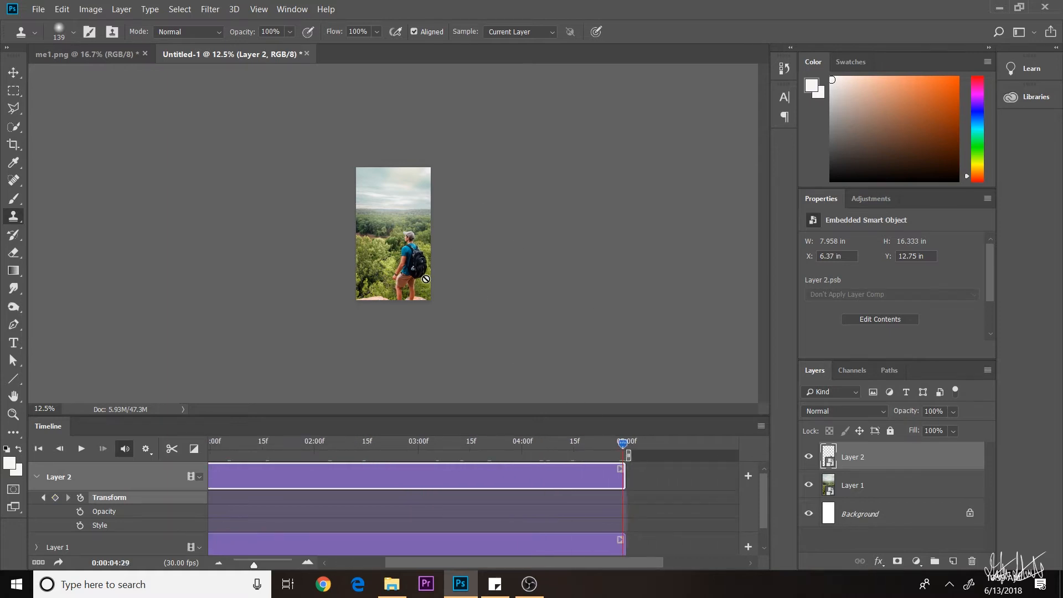
key(ctrl+t)
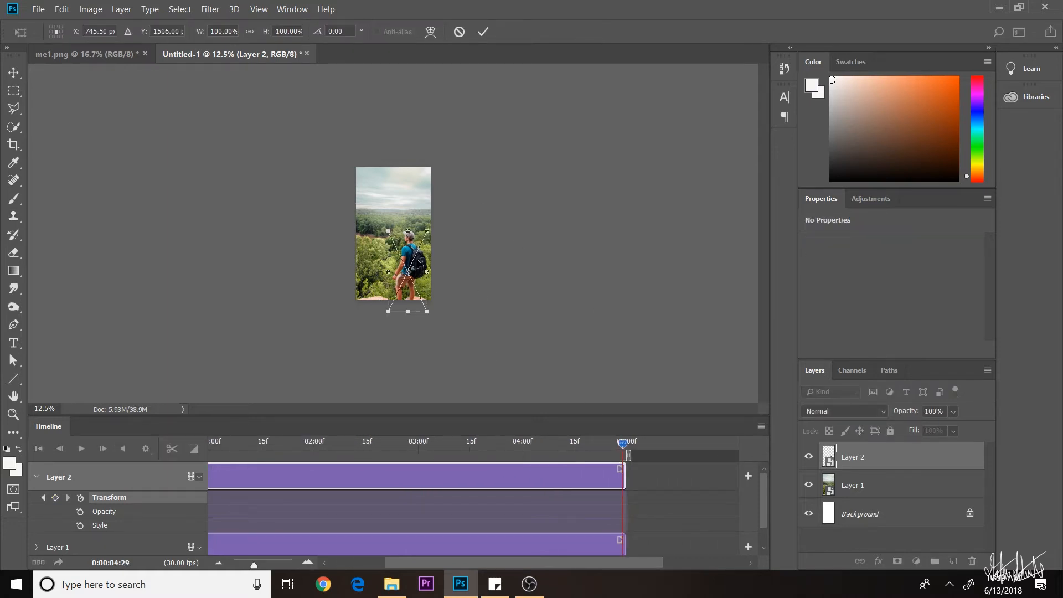
drag(387, 229, 406, 243)
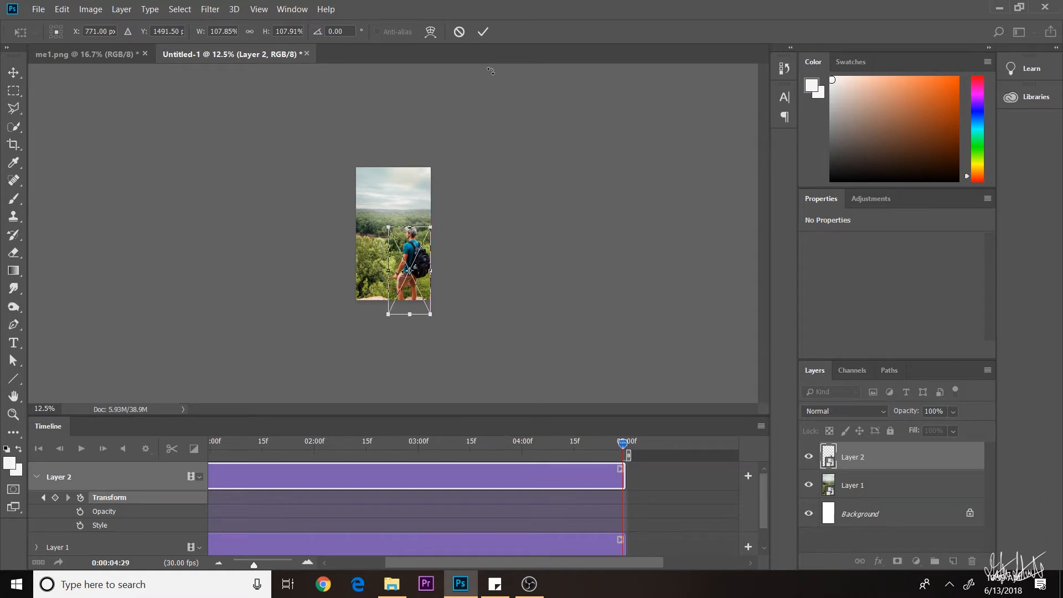
click(480, 32)
mouse_move(623, 443)
mouse_down()
mouse_move(99, 463)
mouse_move(749, 446)
mouse_move(260, 447)
mouse_move(167, 454)
mouse_move(792, 443)
mouse_move(393, 434)
mouse_move(115, 454)
mouse_up()
scroll(66, 498, down, 1)
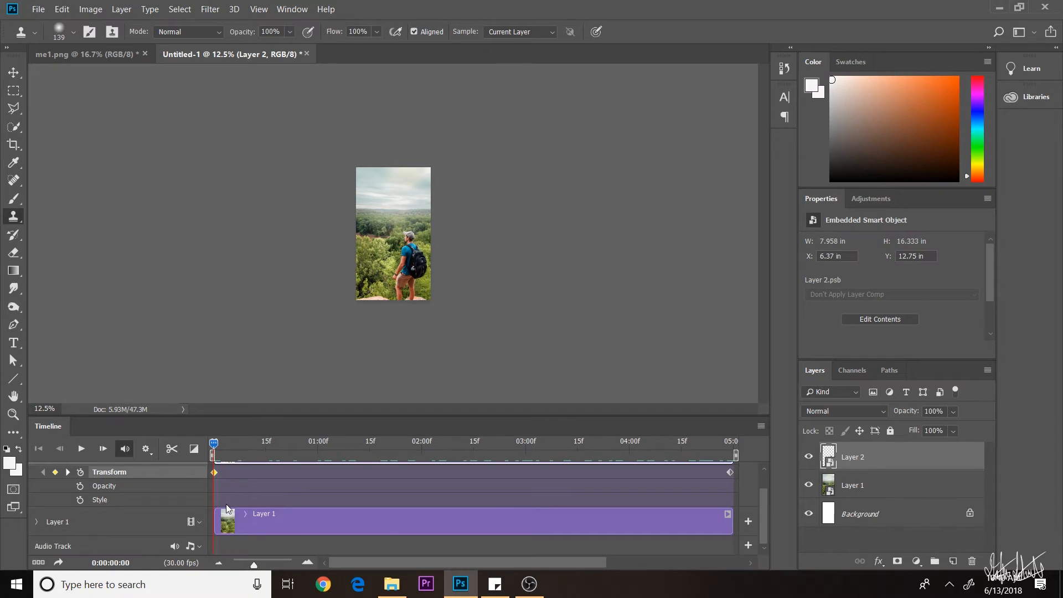
- Keyframe Layer 1's Transform at 0:00 and 4:29, shrinking the landscape to about 94%
click(37, 521)
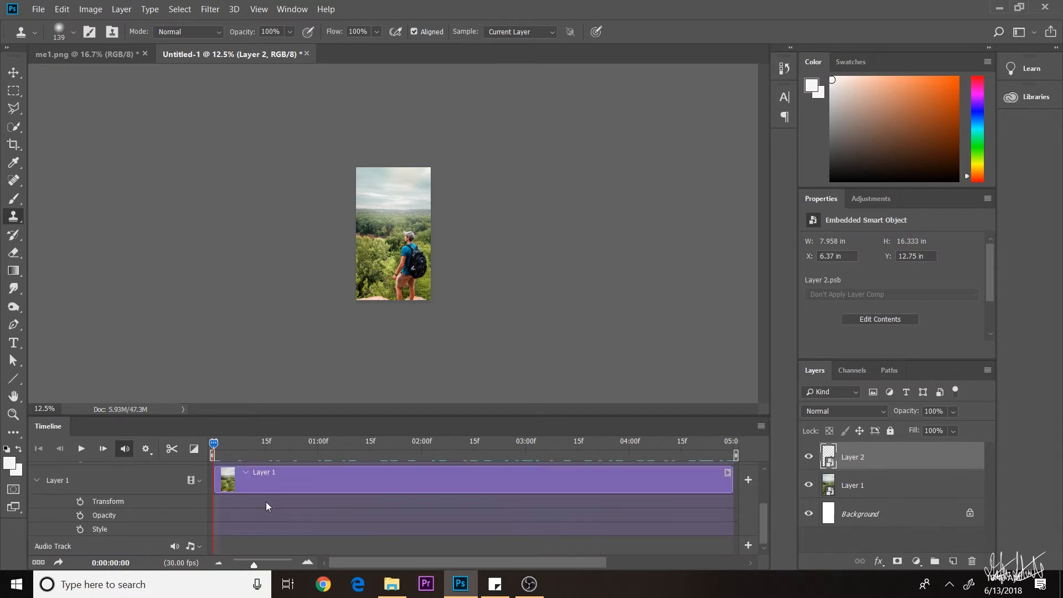
click(80, 502)
drag(225, 451, 746, 461)
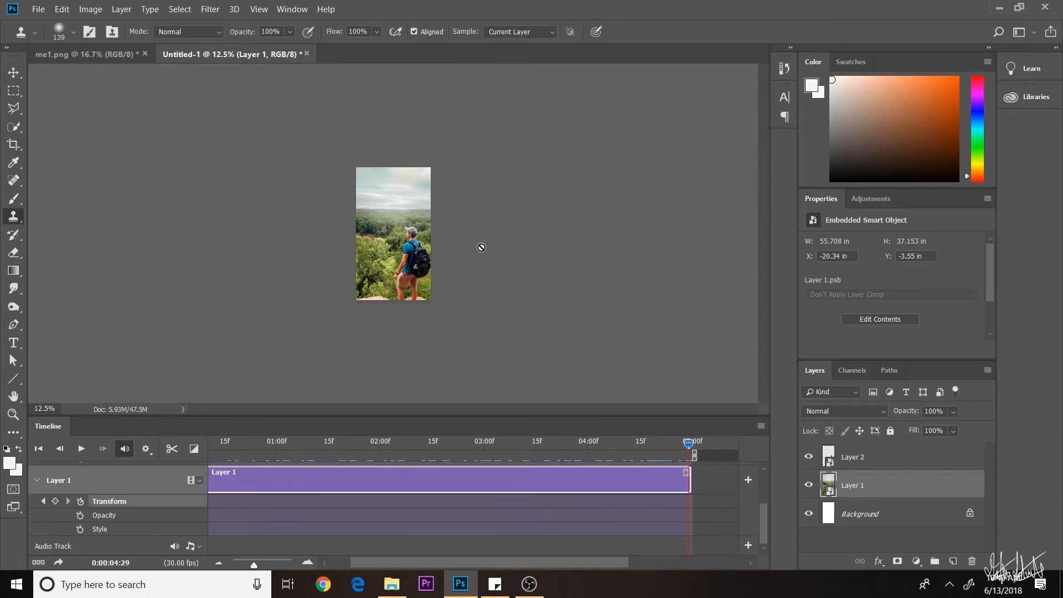
key(ctrl+t)
drag(252, 147, 275, 153)
click(483, 31)
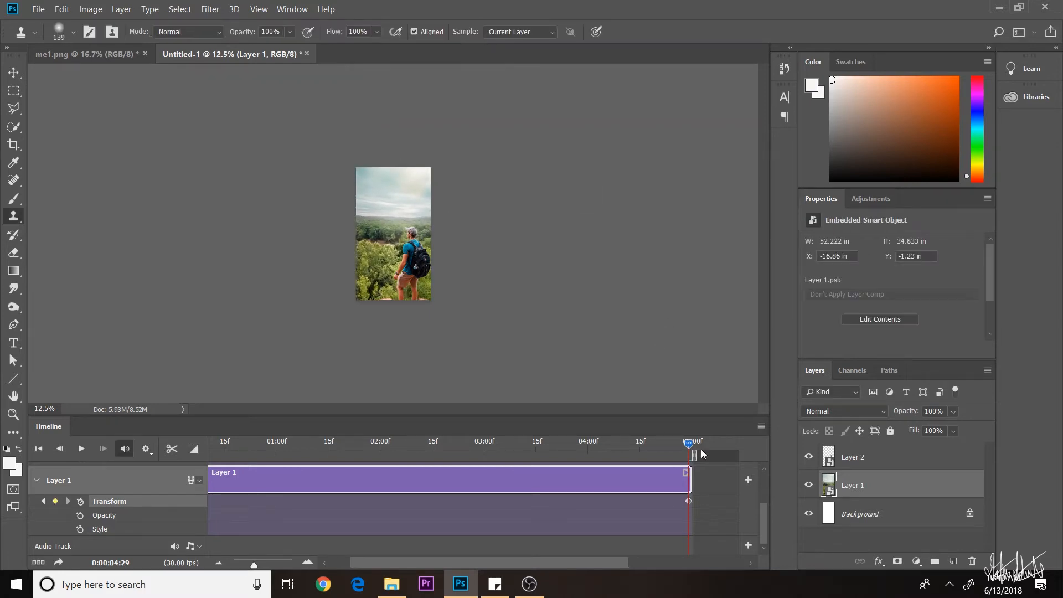
- Scrub the timeline back and forth to preview the shrinking animation
drag(675, 441, 449, 441)
mouse_move(542, 454)
mouse_down()
mouse_move(673, 441)
mouse_move(290, 442)
mouse_move(640, 441)
mouse_up()
key(v)
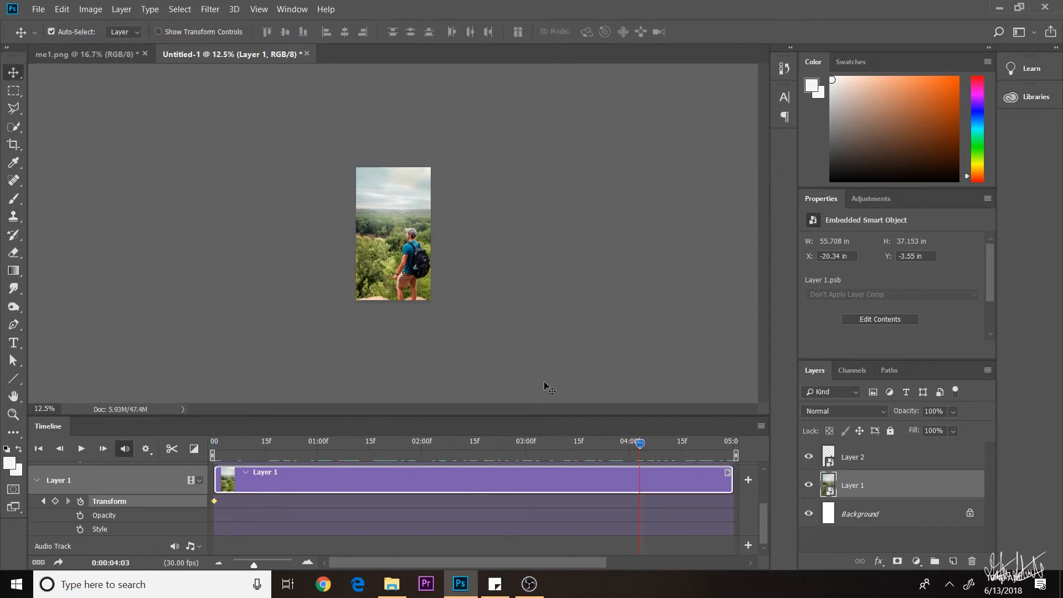